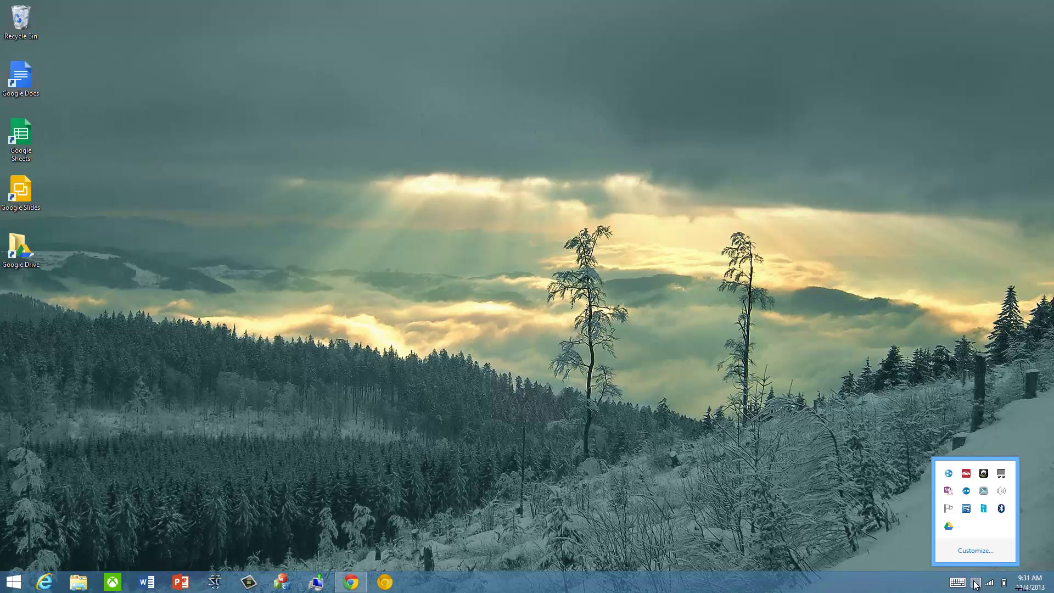
# Move the Windows Server Connector Update Notify icon out of the hidden icons into the visible notification area and check its options
pyautogui.rightClick(968, 512)
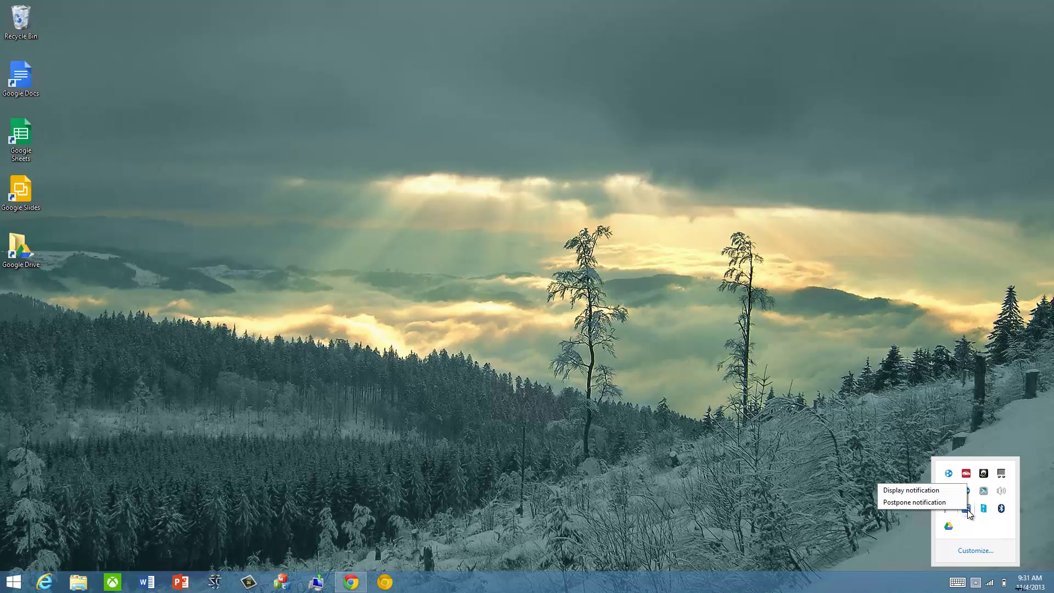
pyautogui.click(943, 493)
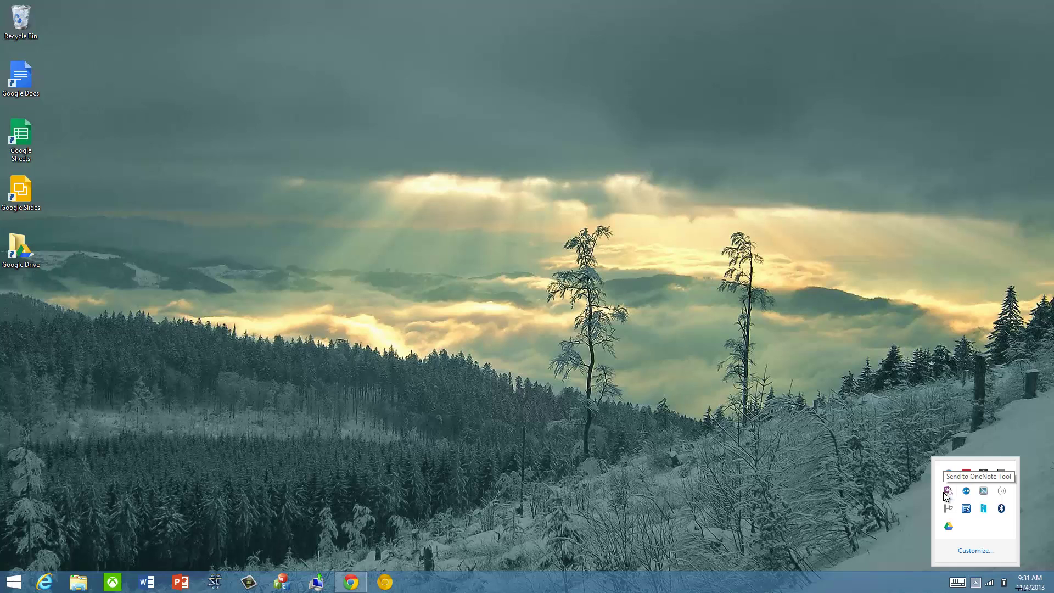
pyautogui.moveTo(969, 515); pyautogui.dragTo(977, 583)
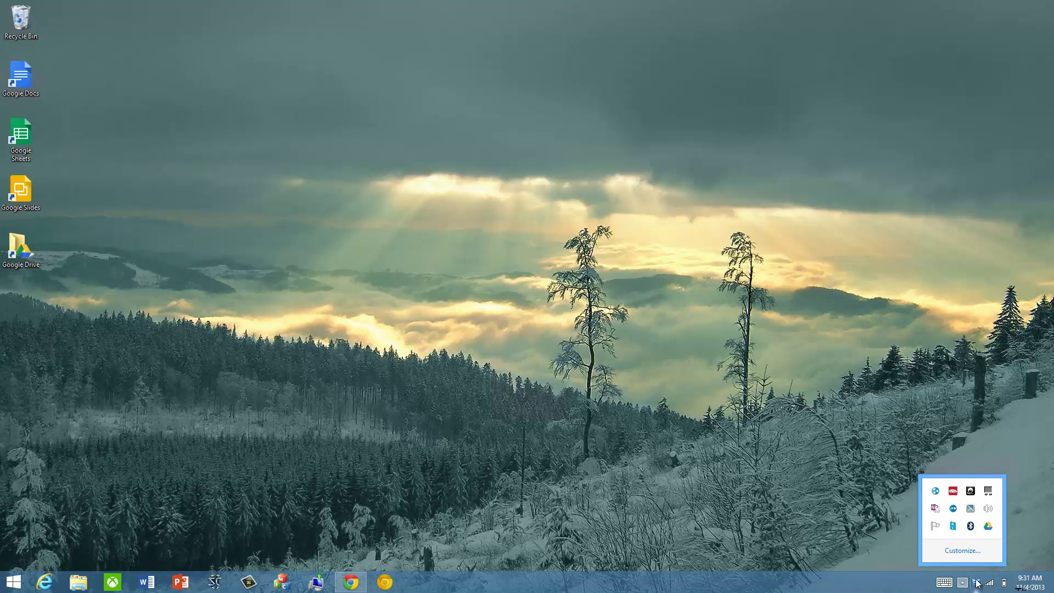
pyautogui.rightClick(976, 583)
pyautogui.click(950, 558)
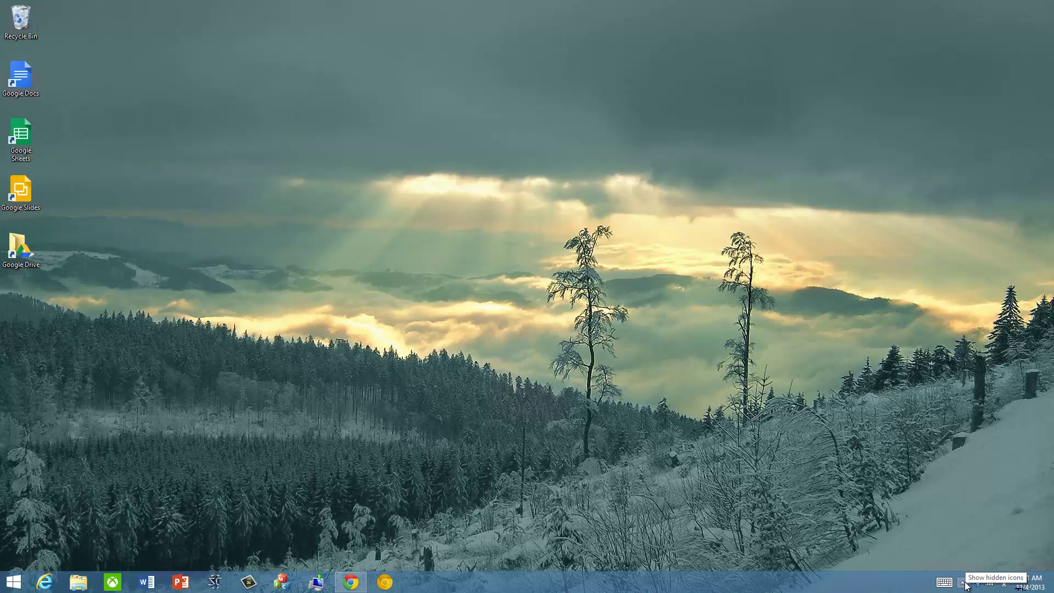
# Customize the notification area so Windows Server Connector Update Notify is set to "Hide icon and notifications", and apply the change
pyautogui.click(964, 583)
pyautogui.click(962, 555)
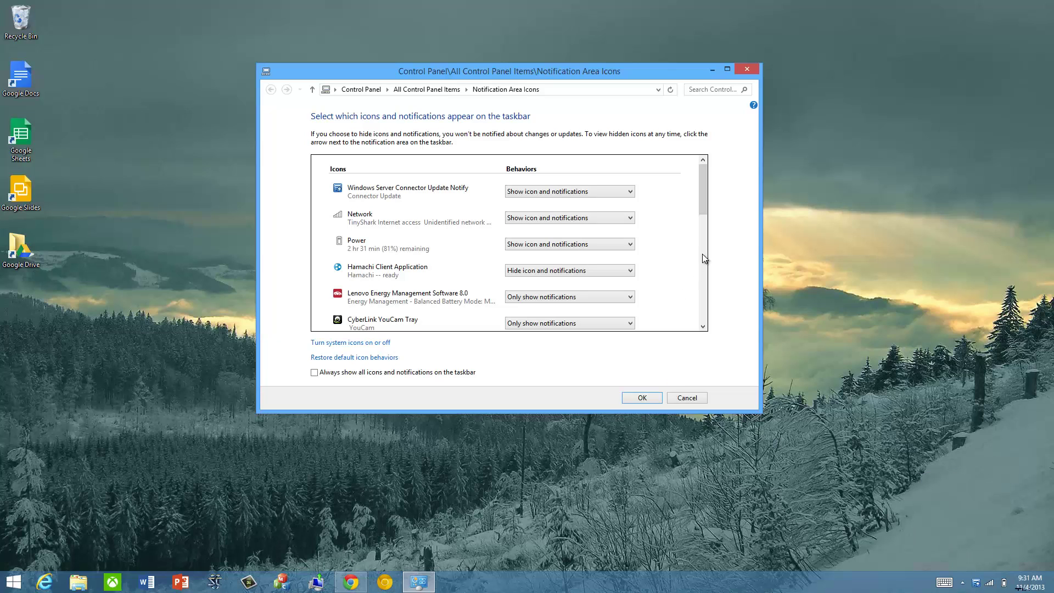
pyautogui.click(534, 192)
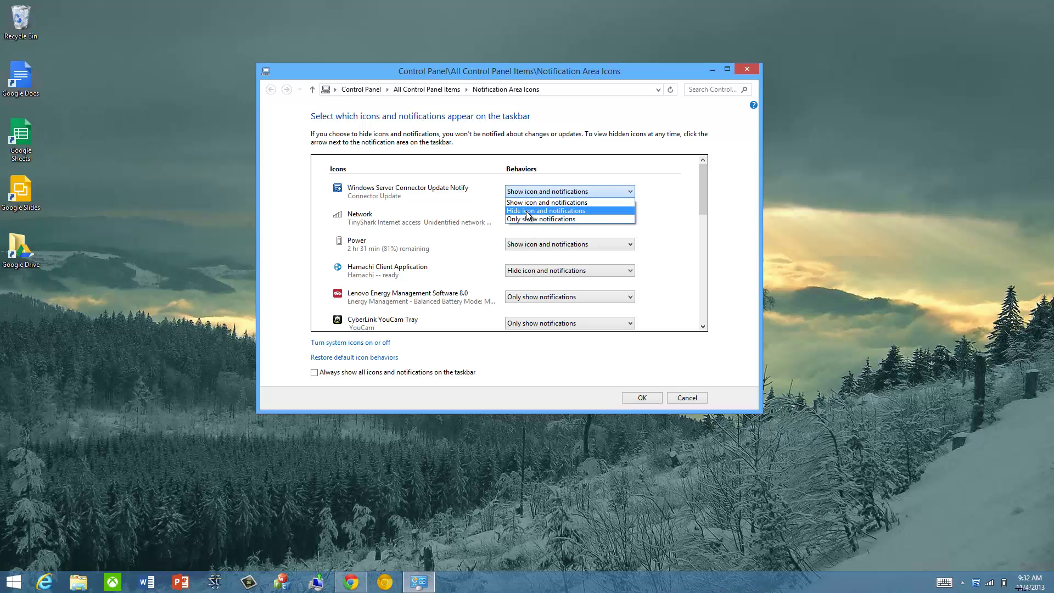
pyautogui.click(527, 212)
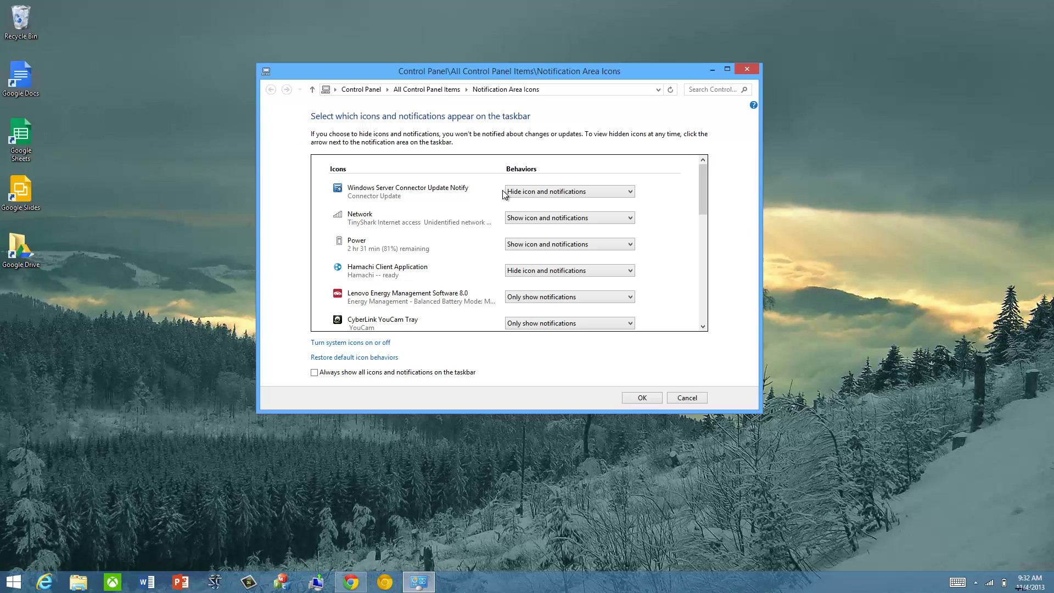
pyautogui.click(642, 399)
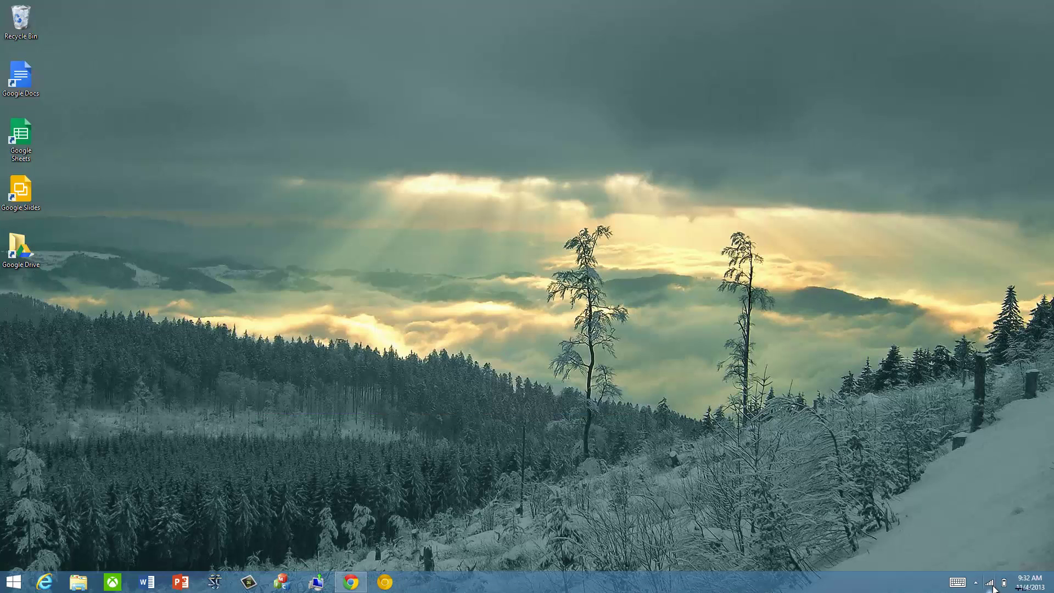
# Switch to Chrome, open the TinkerTry article on Windows Server 2012 Essentials Update Rollup 3, and review its DNS fix instructions
pyautogui.click(364, 581)
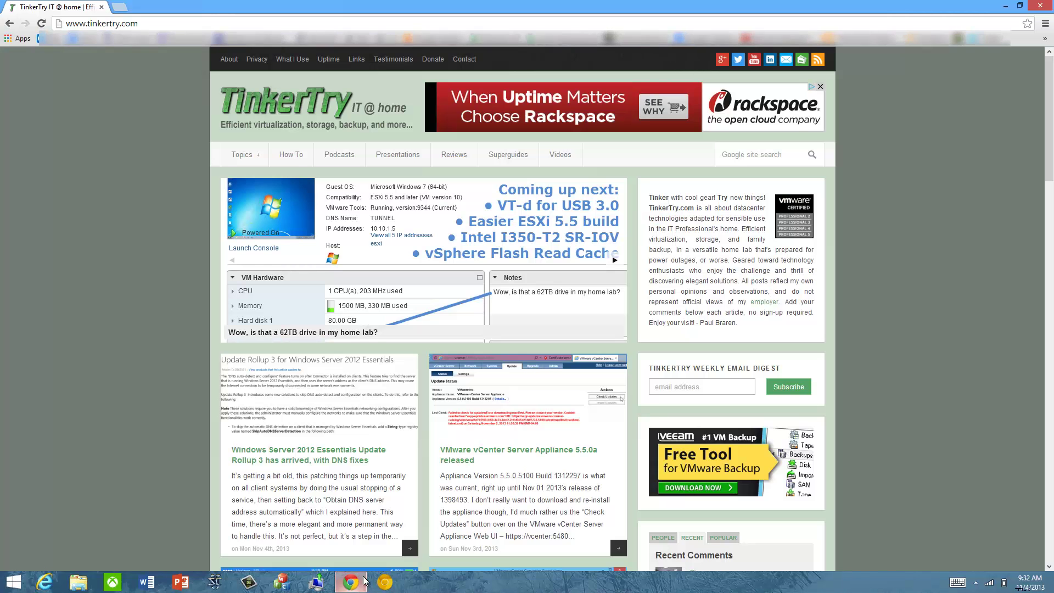
pyautogui.click(310, 423)
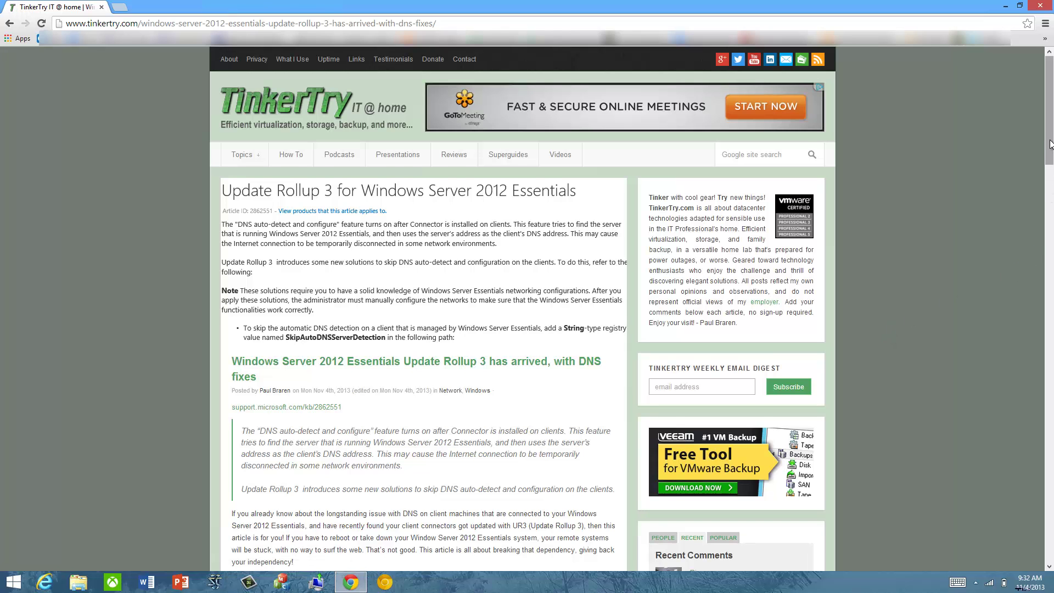
pyautogui.scroll(-4, 1049, 144)
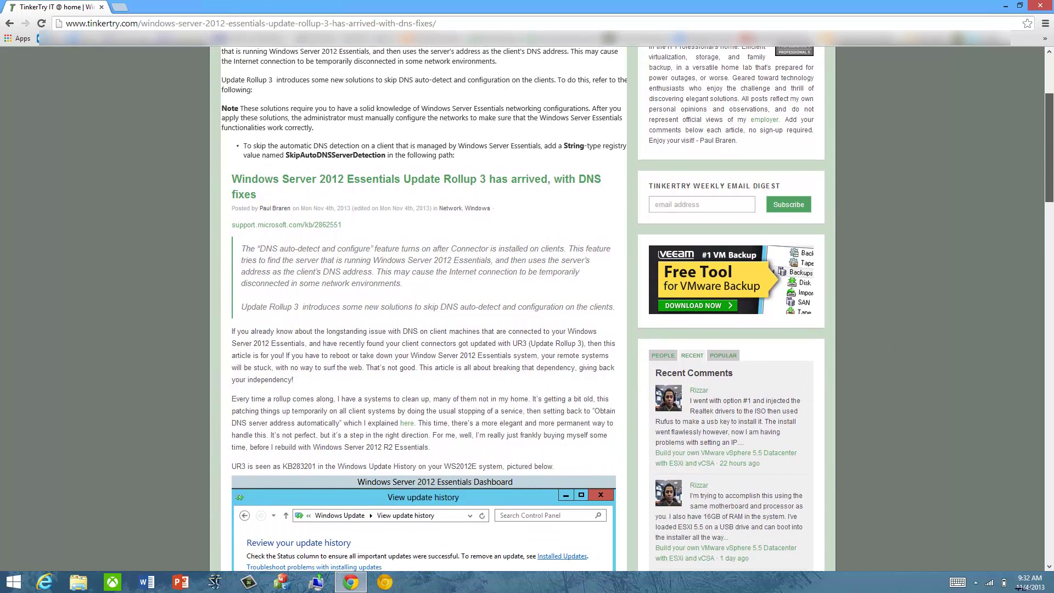
pyautogui.scroll(-6, 1050, 252)
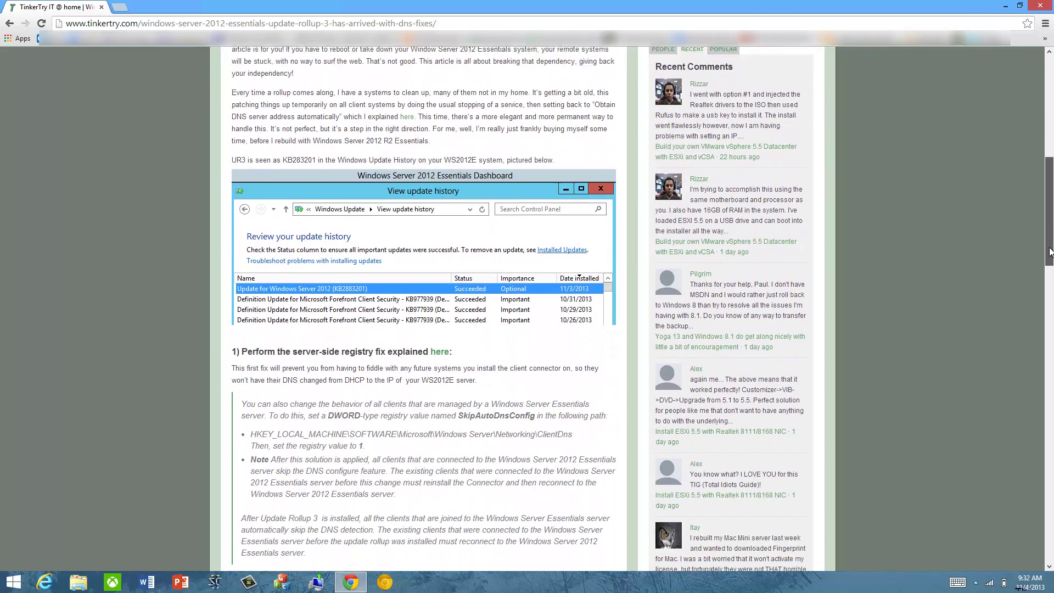
pyautogui.scroll(-2, 1050, 252)
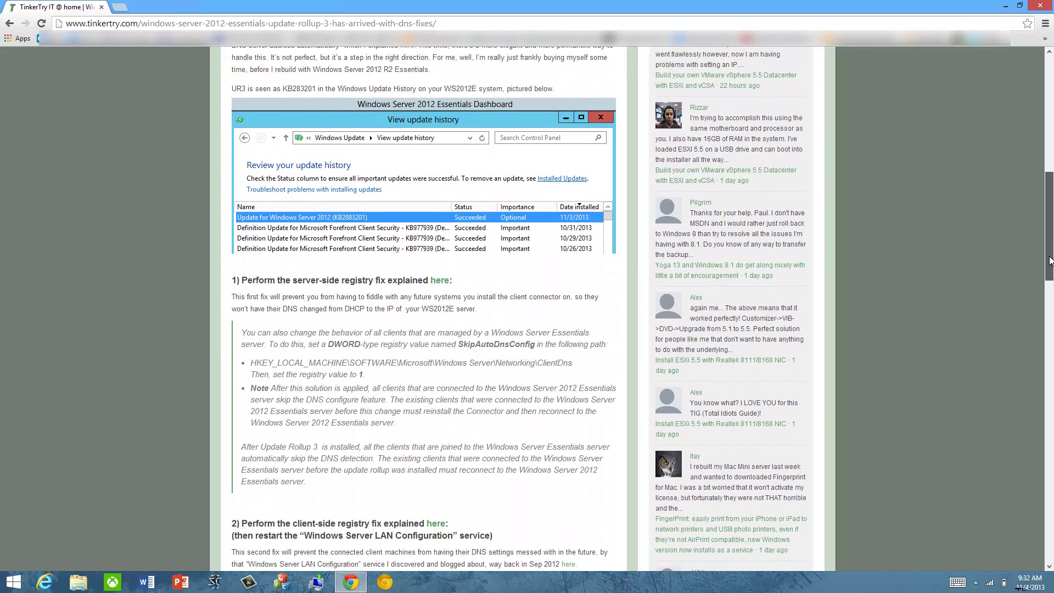
pyautogui.scroll(-3, 1050, 261)
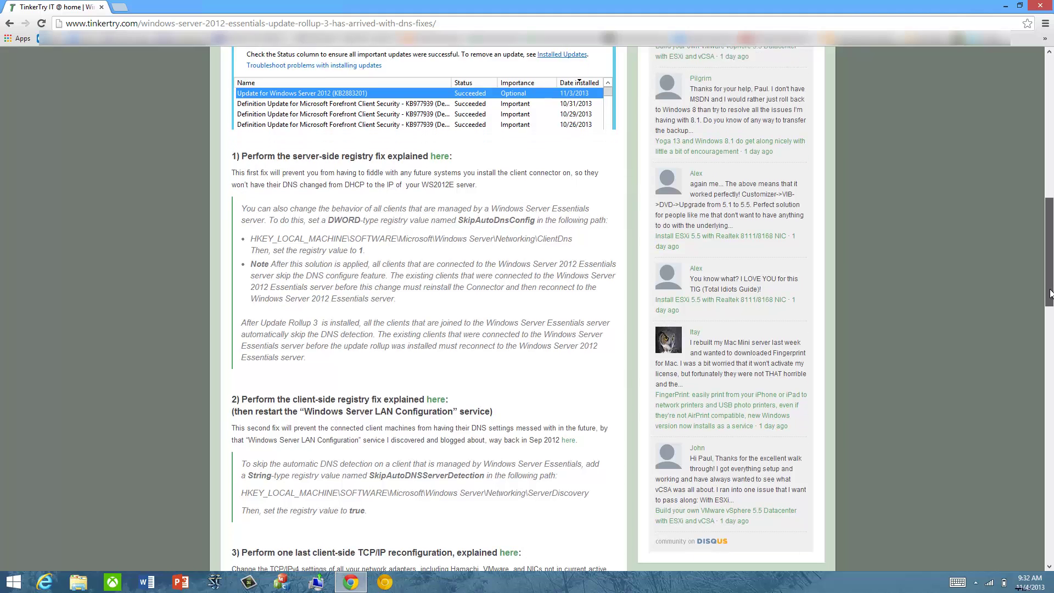
pyautogui.scroll(-2, 1050, 294)
pyautogui.moveTo(1050, 299); pyautogui.dragTo(1045, 267)
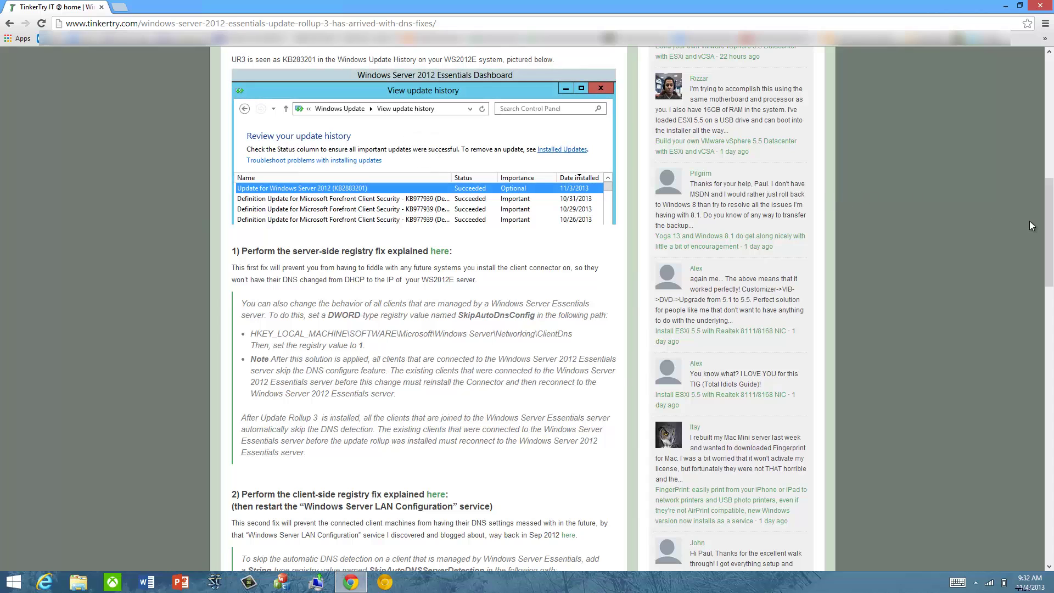
pyautogui.moveTo(1049, 222); pyautogui.dragTo(1049, 250)
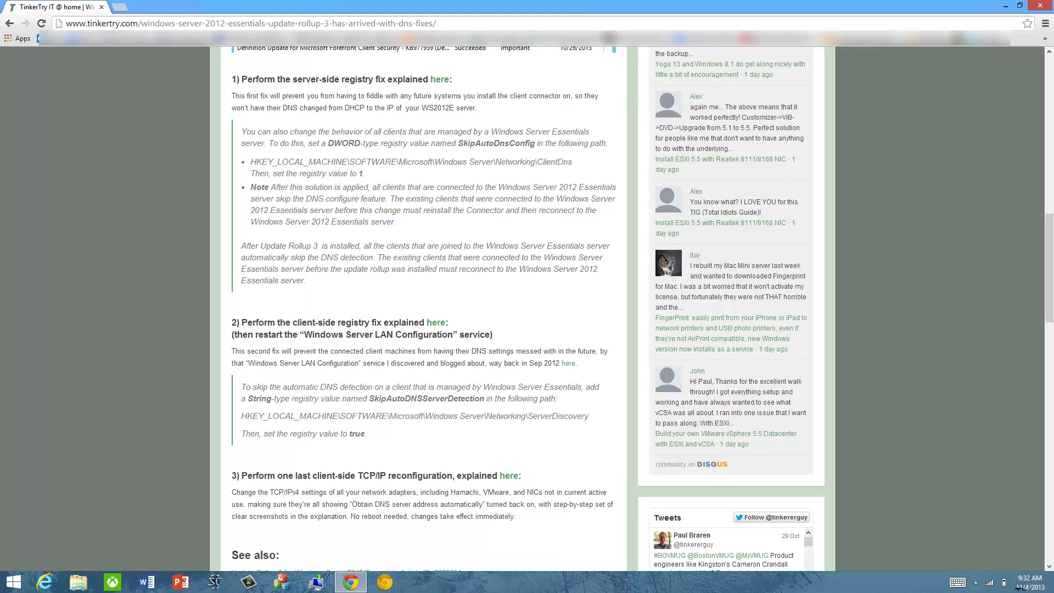
pyautogui.moveTo(1051, 242); pyautogui.dragTo(1048, 301)
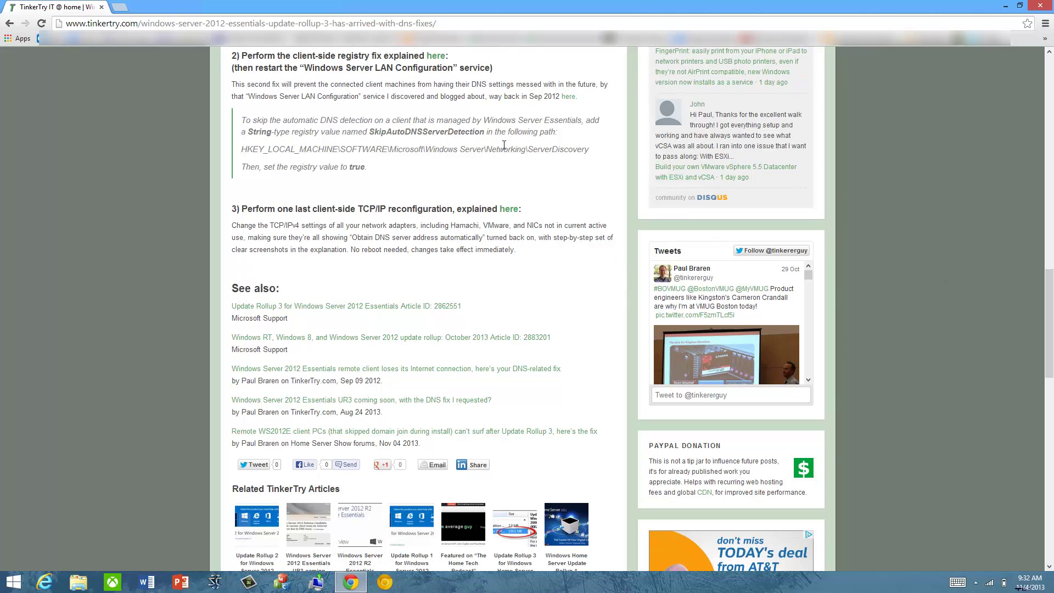
# Snap the article window to the left half of the screen and launch Registry Editor with regedit, allowing it to make changes
pyautogui.press('super+Left')
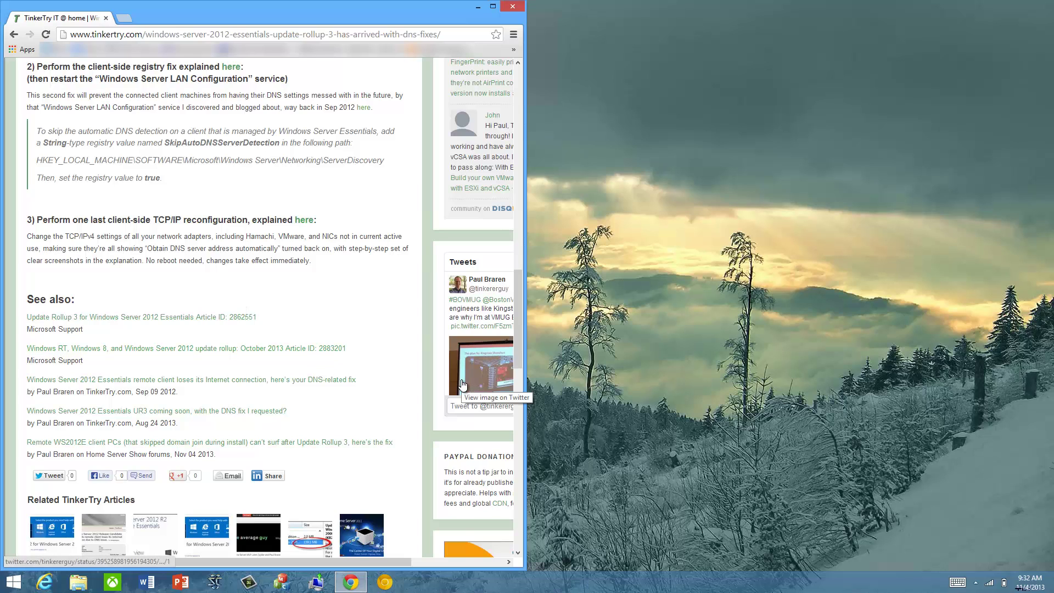
pyautogui.click(686, 457)
pyautogui.press('super+r')
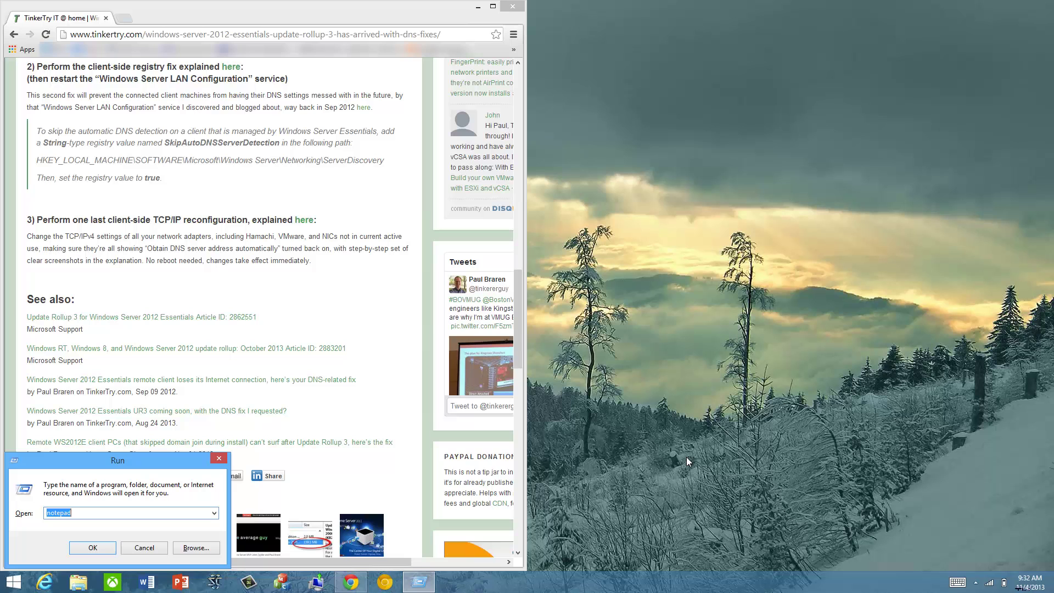
pyautogui.write('regedit')
pyautogui.press('Return')
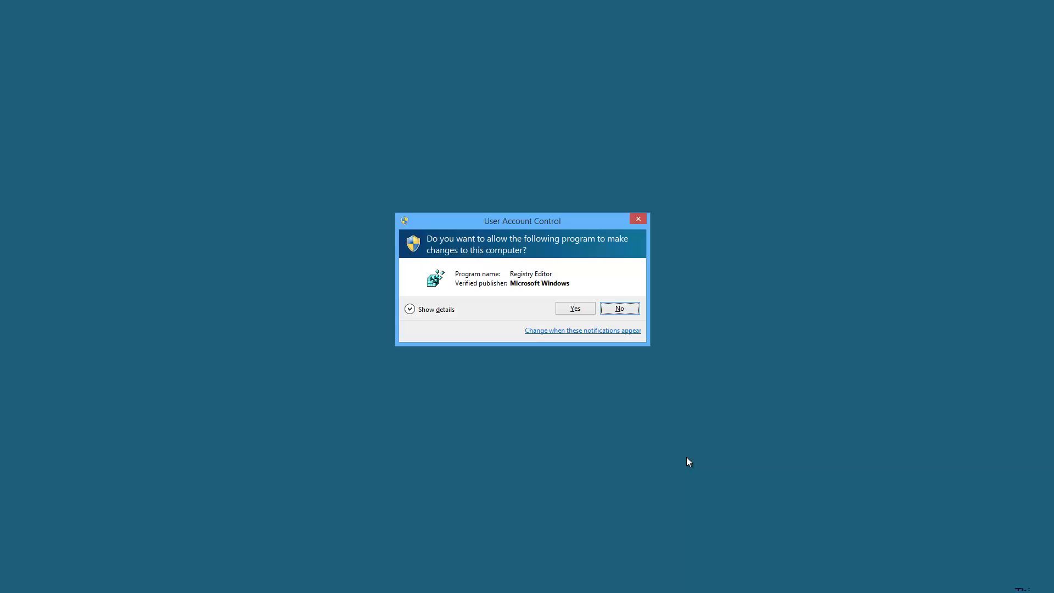
pyautogui.click(588, 309)
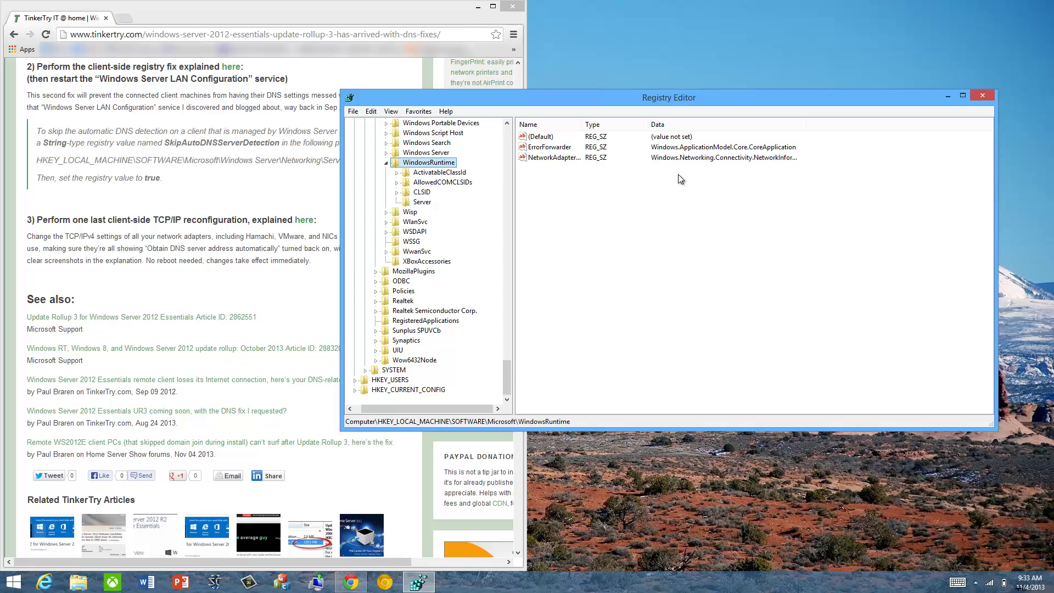
# Navigate the registry to HKEY_LOCAL_MACHINE\SOFTWARE\Microsoft\Windows Server\Networking\ServerDiscovery, keeping the article's instructions readable beside the editor
pyautogui.press('Home')
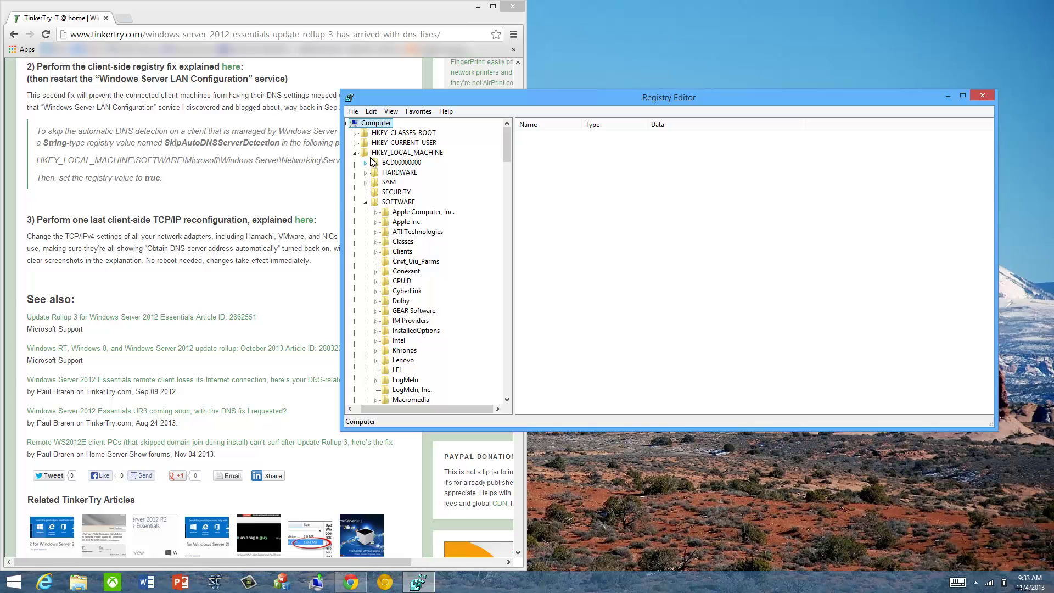
pyautogui.moveTo(479, 101); pyautogui.dragTo(459, 183)
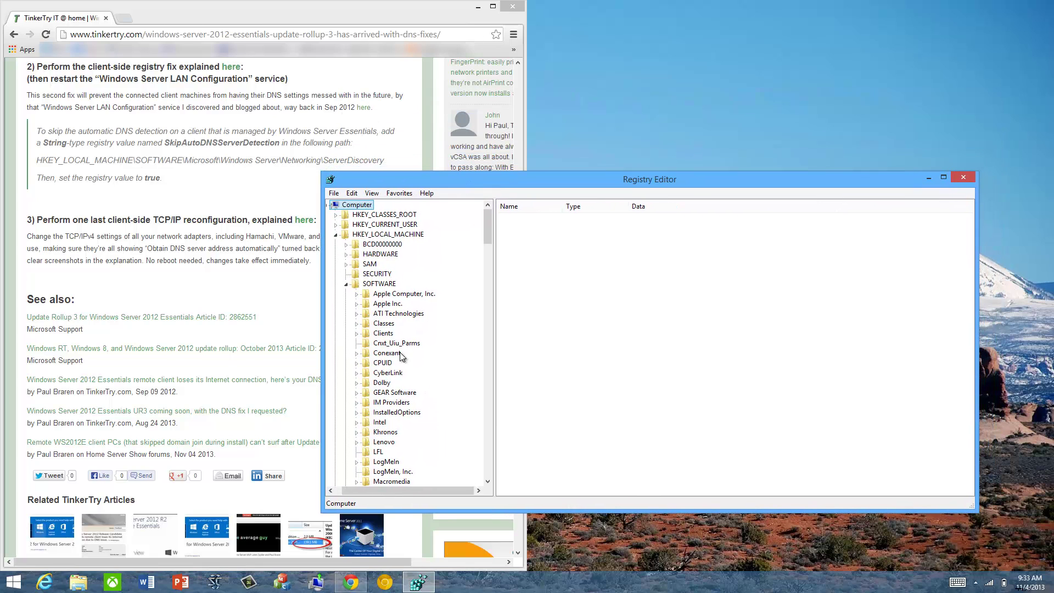
pyautogui.click(489, 446)
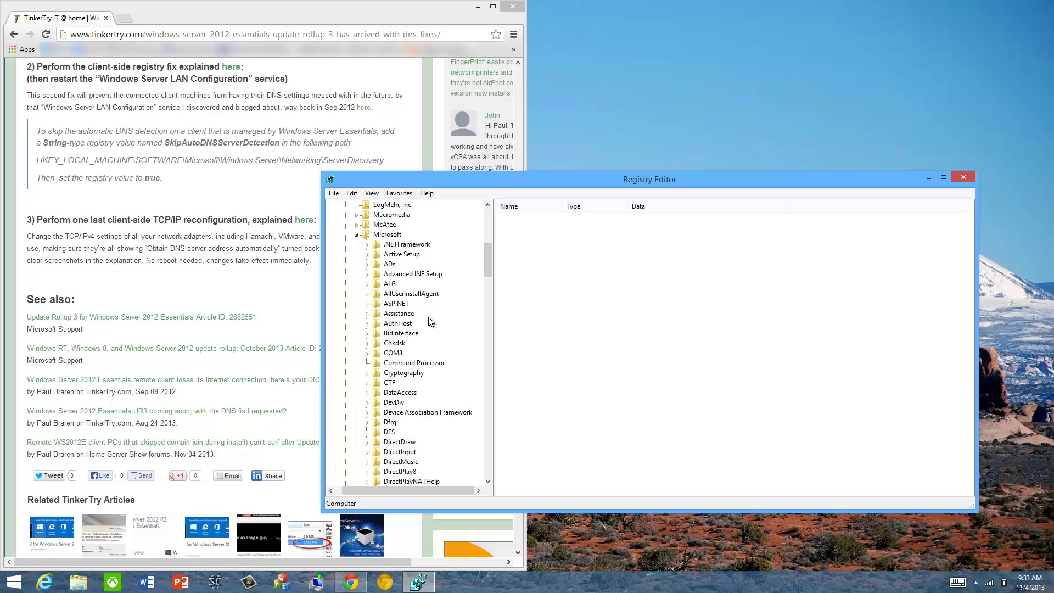
pyautogui.click(491, 462)
pyautogui.click(491, 462)
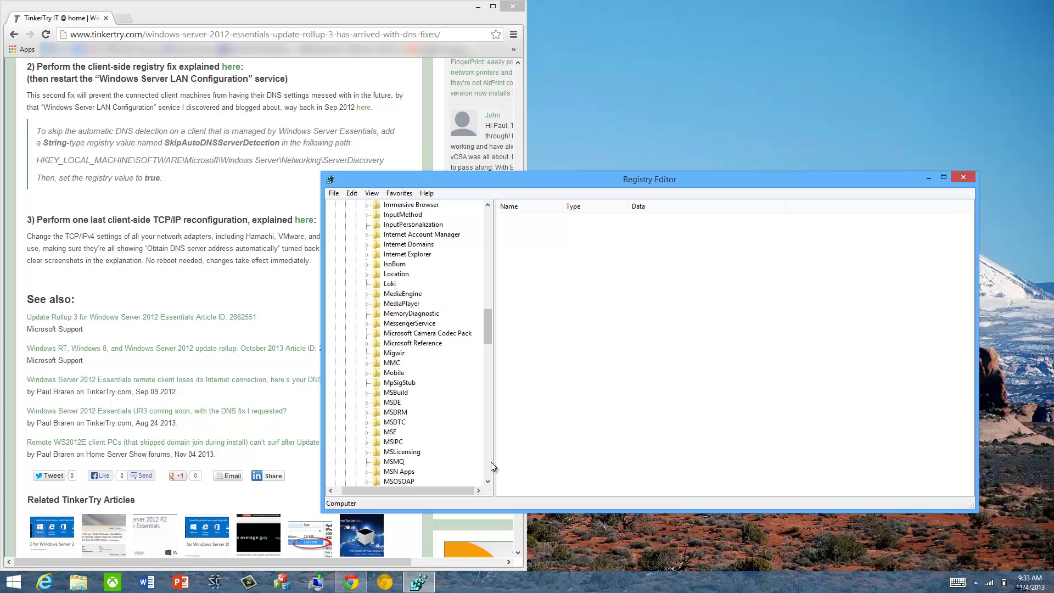
pyautogui.click(490, 462)
pyautogui.click(491, 462)
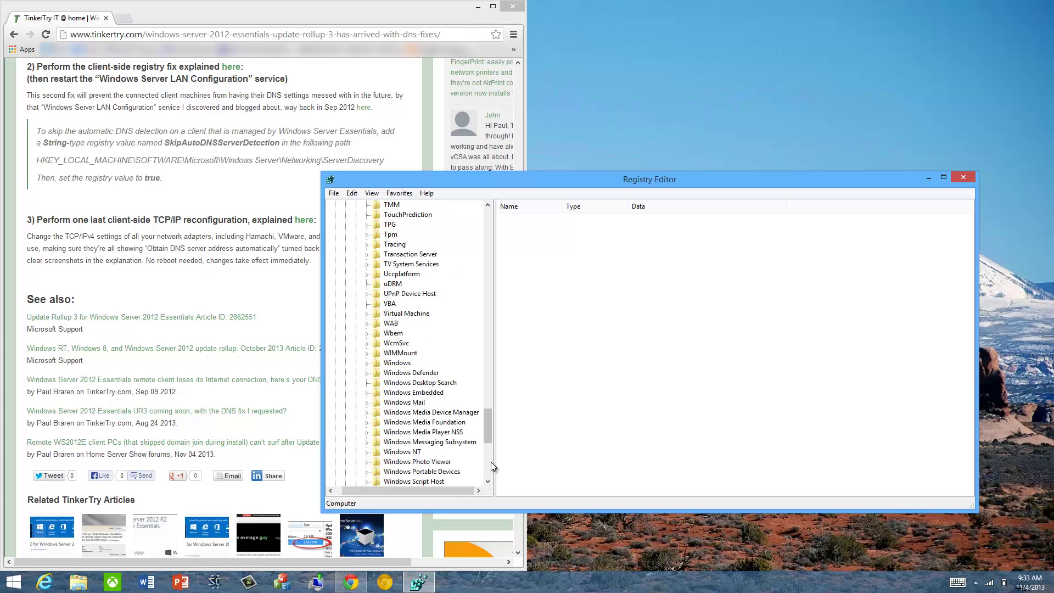
pyautogui.click(490, 462)
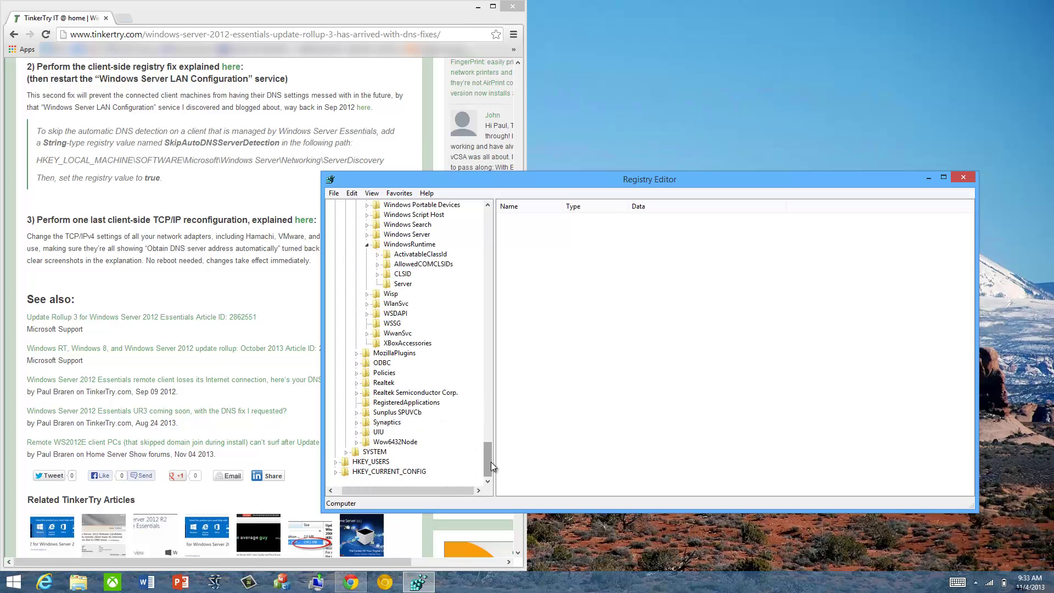
pyautogui.click(369, 235)
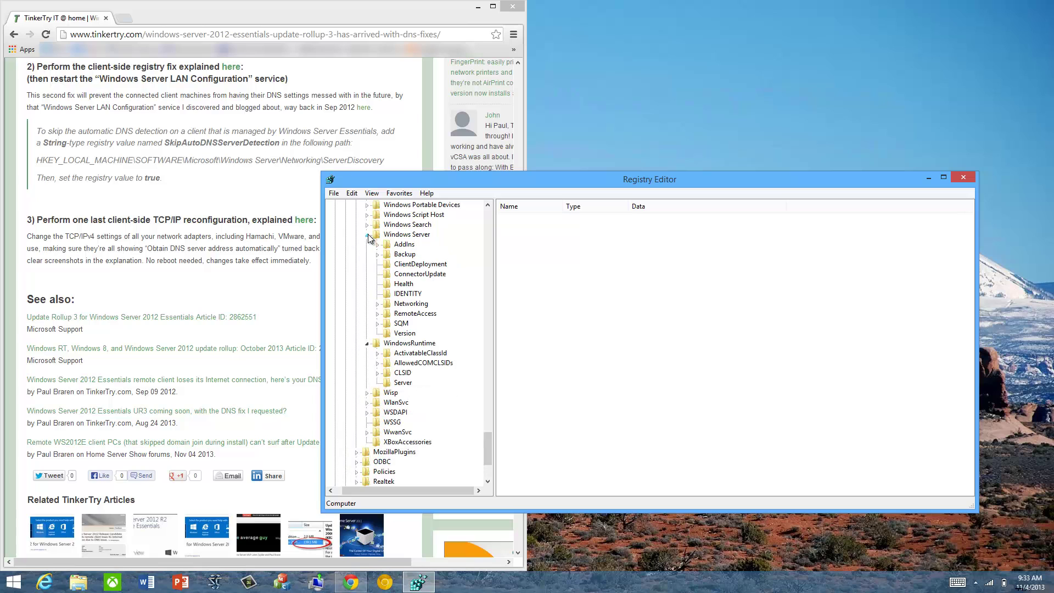
pyautogui.click(377, 303)
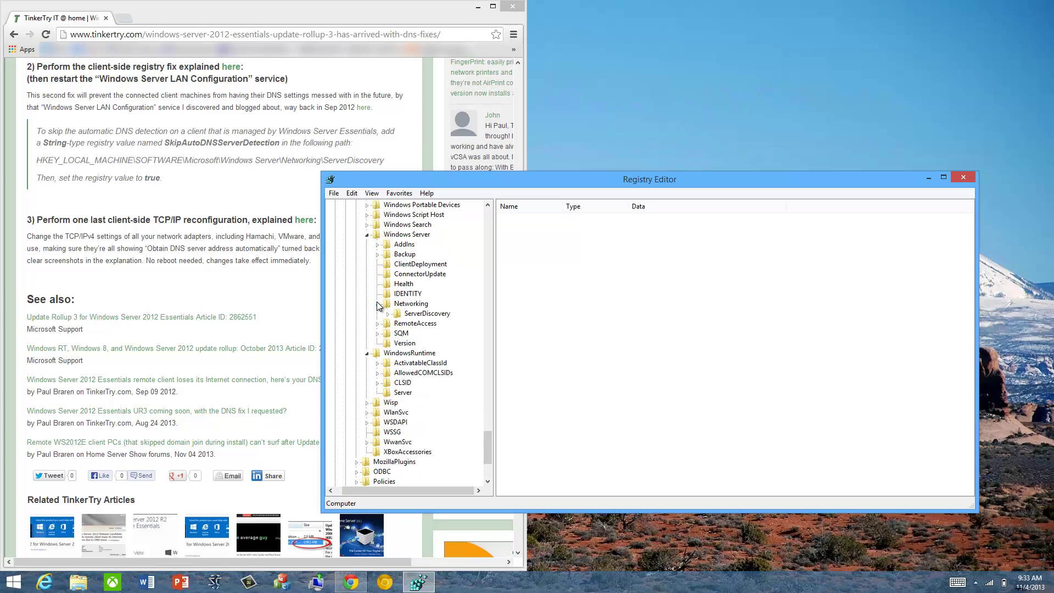
pyautogui.click(415, 314)
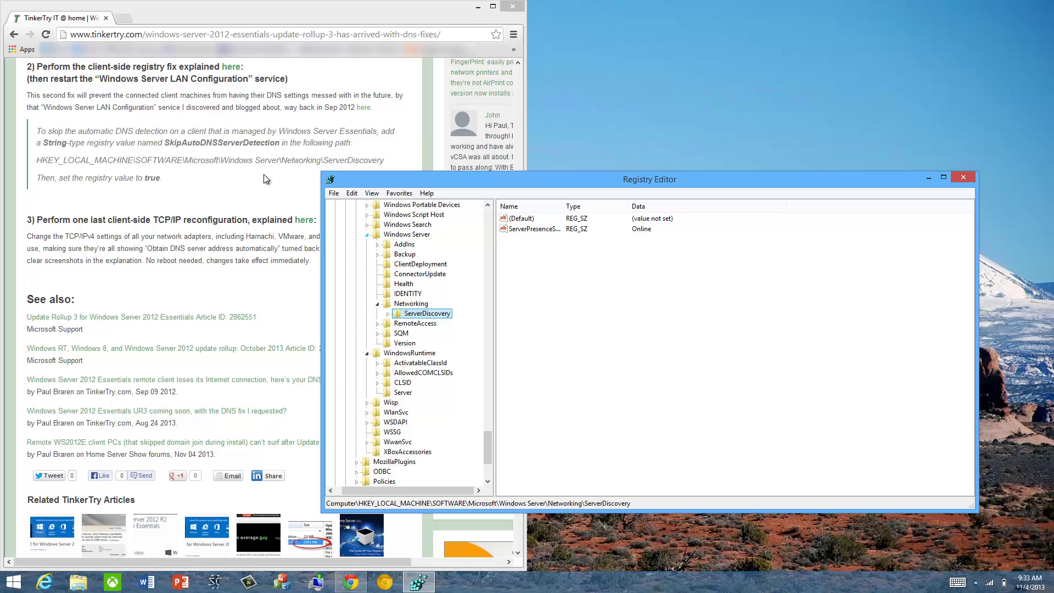
# Create a string value in the ServerDiscovery key named SkipAutoDNSServerDetection, copying the name from the article without its trailing space
pyautogui.click(246, 144)
pyautogui.doubleClick(246, 144)
pyautogui.hotkey('ctrl', 'c')
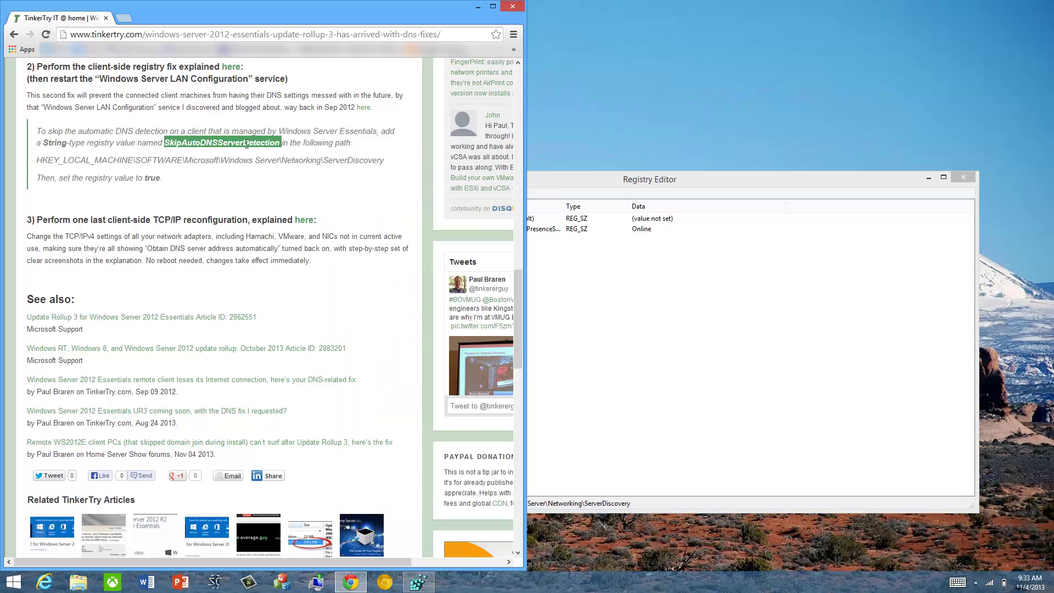
pyautogui.rightClick(602, 319)
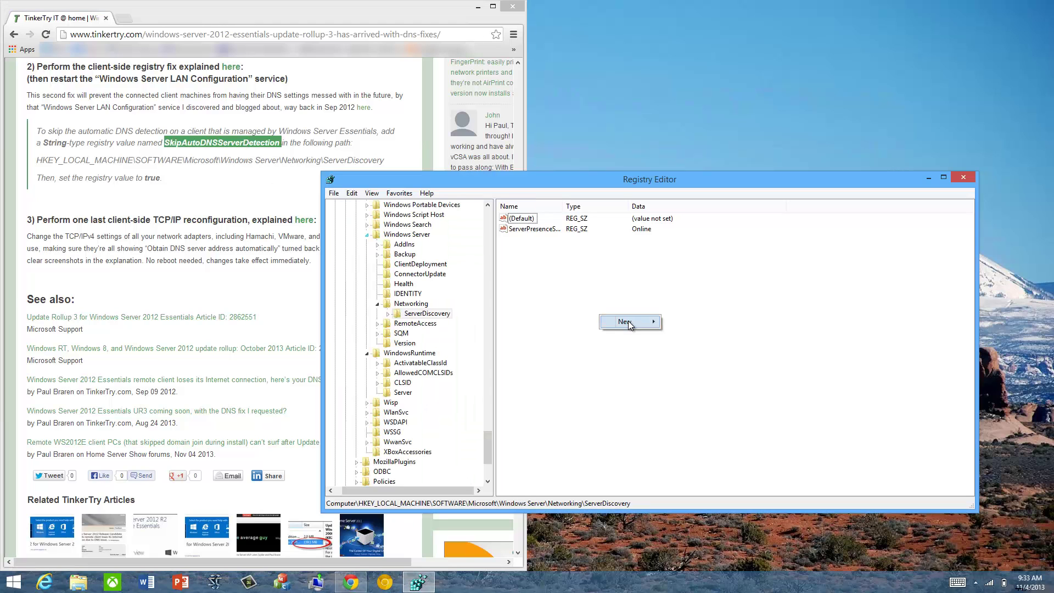
pyautogui.moveTo(628, 320)
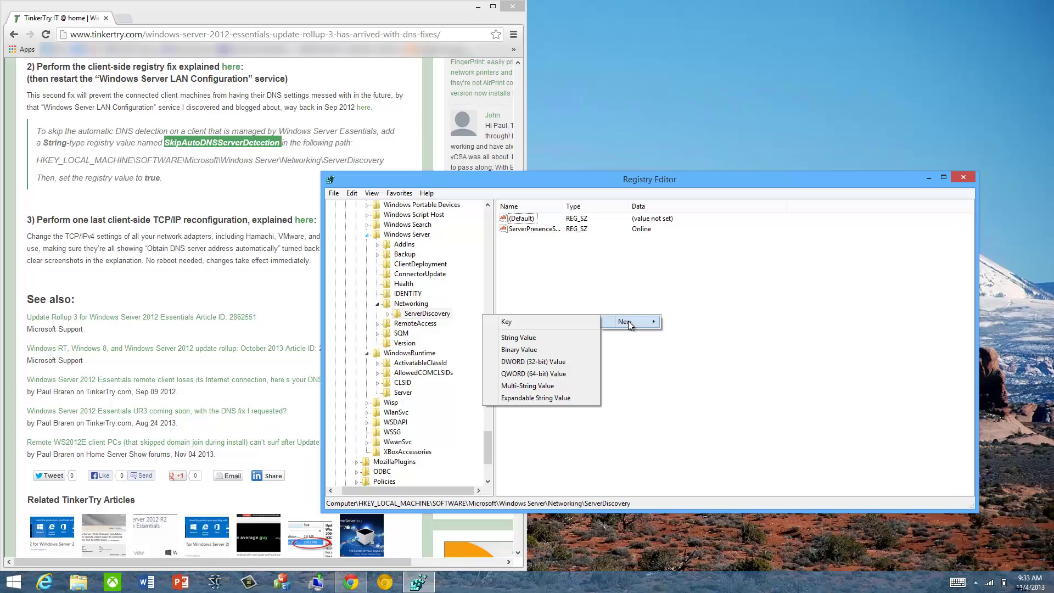
pyautogui.click(561, 338)
pyautogui.hotkey('ctrl', 'v')
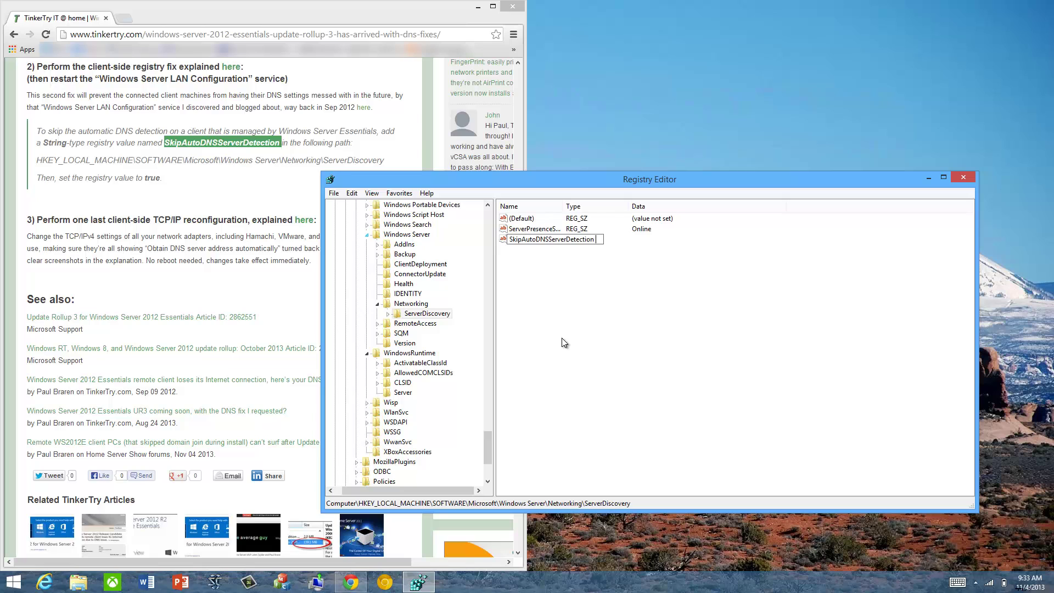
pyautogui.press('BackSpace')
pyautogui.press('Return')
# Set the SkipAutoDNSServerDetection value's data to true and widen the Name column enough to show its full name
pyautogui.press('Return')
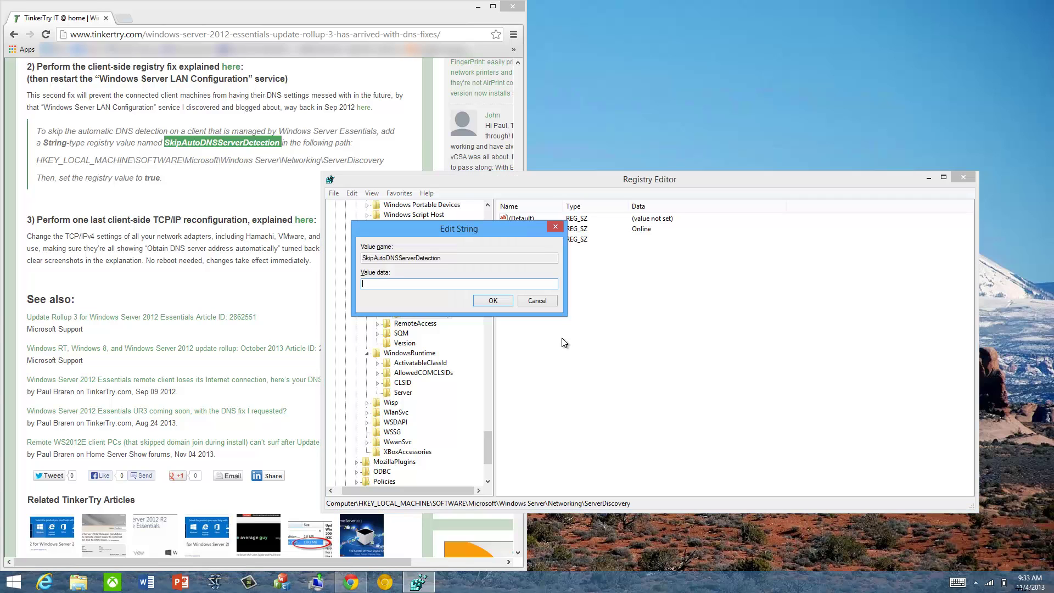
pyautogui.write('true')
pyautogui.press('Return')
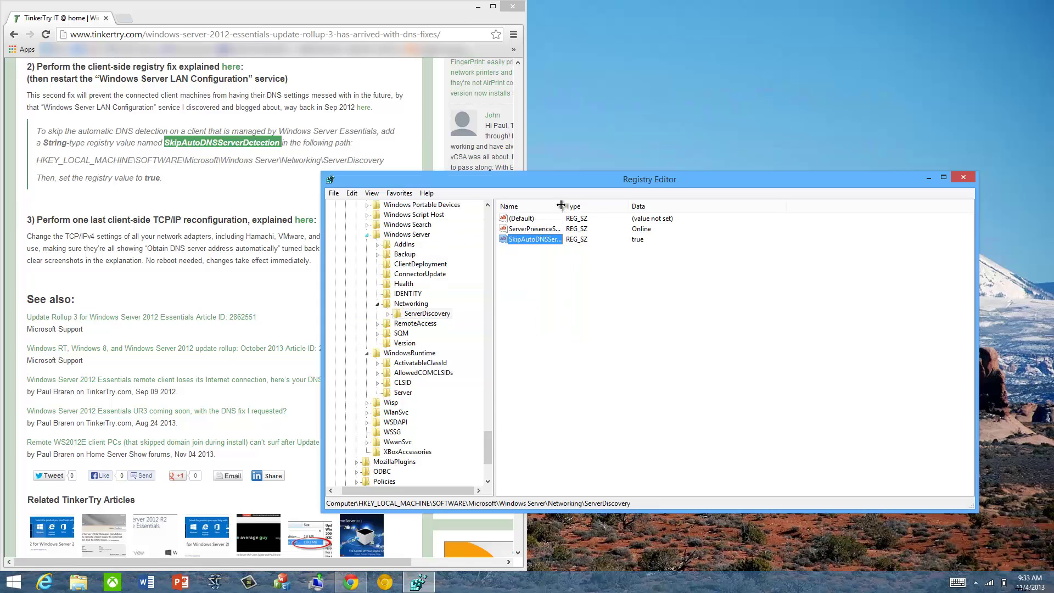
pyautogui.moveTo(563, 206); pyautogui.dragTo(623, 208)
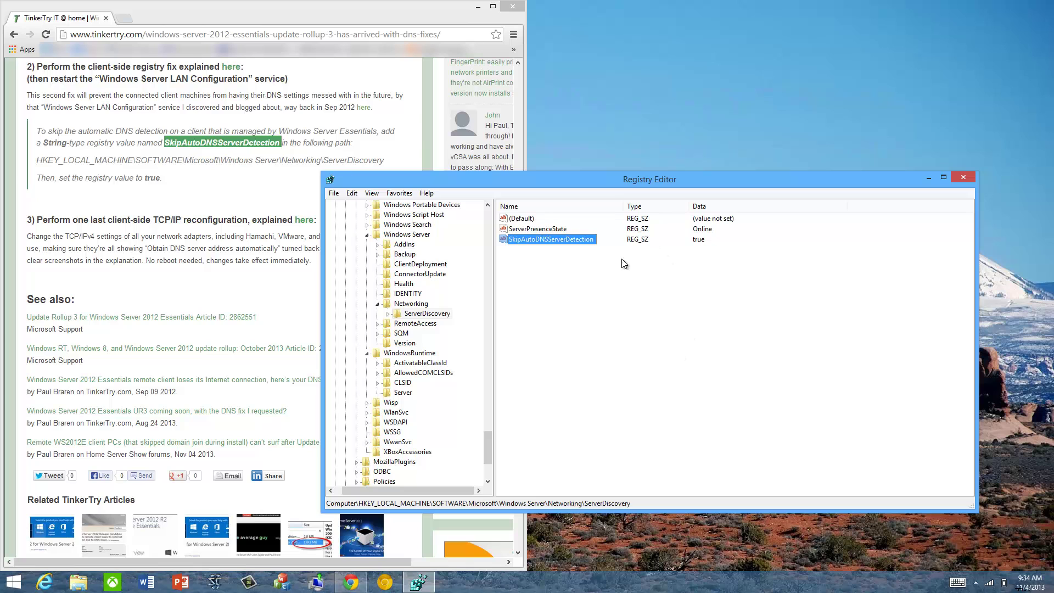
# Resize Registry Editor to fit beside the article without covering it, check the new value, and close the editor
pyautogui.moveTo(322, 296); pyautogui.dragTo(532, 311)
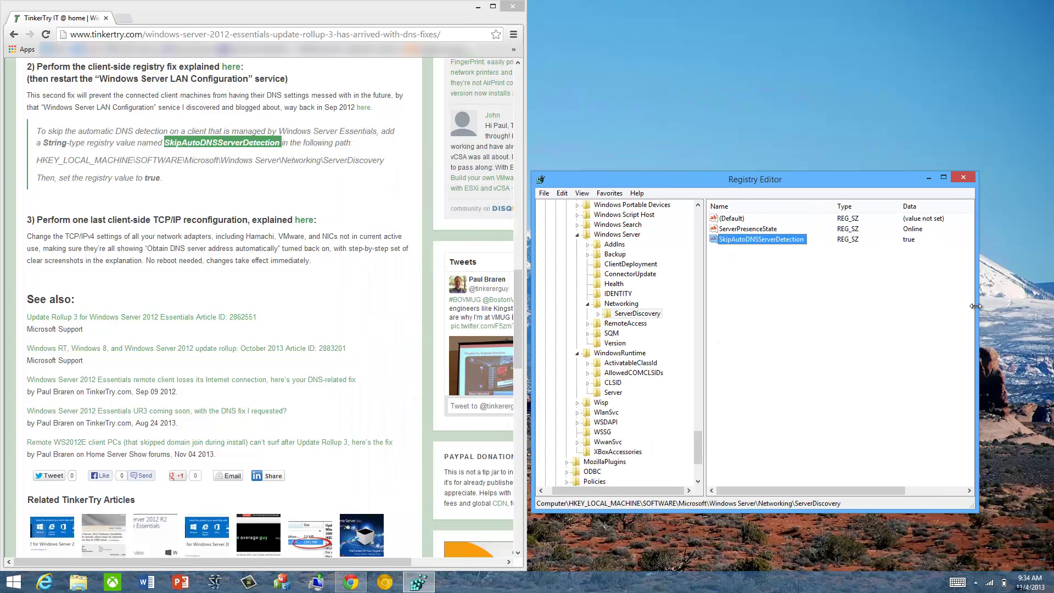
pyautogui.moveTo(975, 306); pyautogui.dragTo(1047, 305)
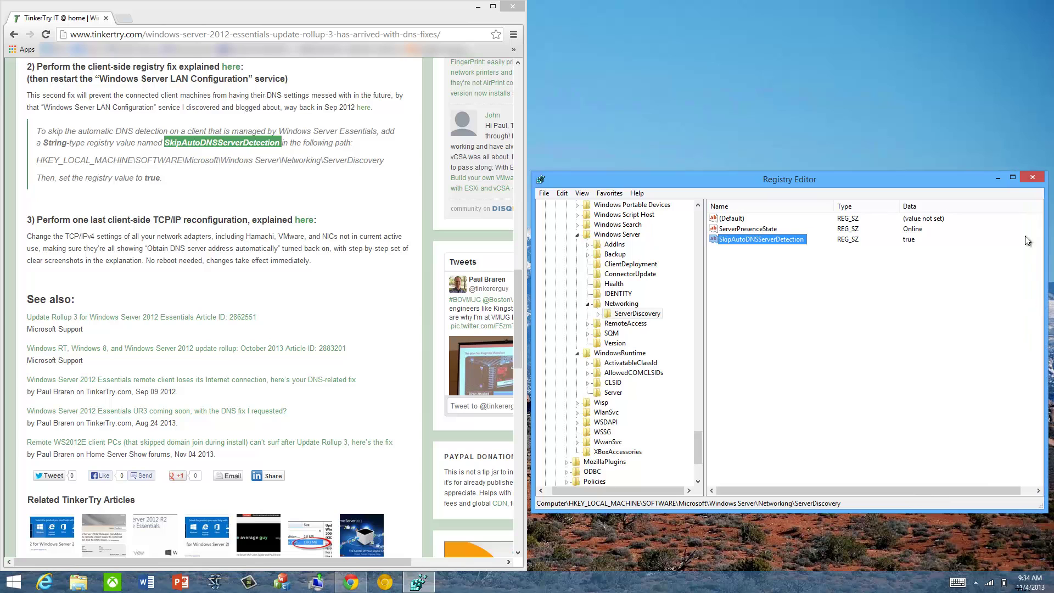
pyautogui.click(1033, 178)
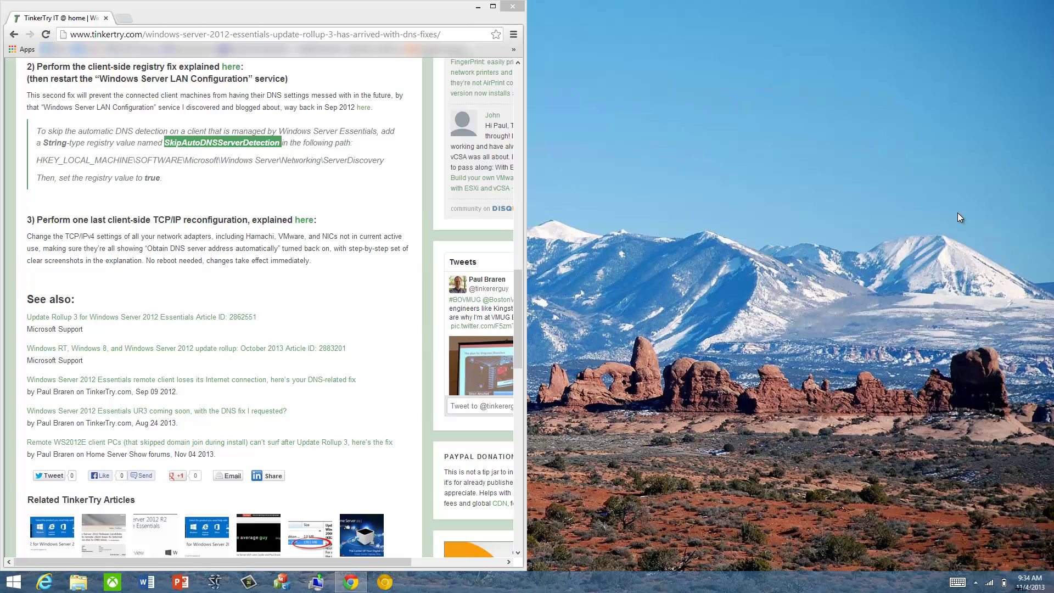
# Open the Services console by running services.msc
pyautogui.press('super+r')
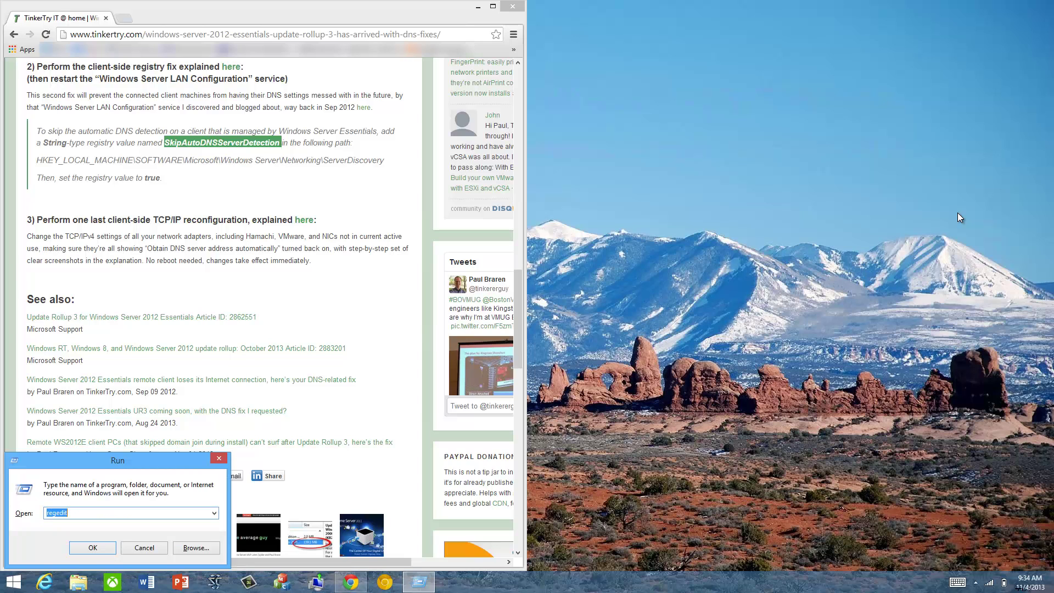
pyautogui.write('servci')
pyautogui.press('BackSpace')
pyautogui.write('ices.msc')
pyautogui.press('Return')
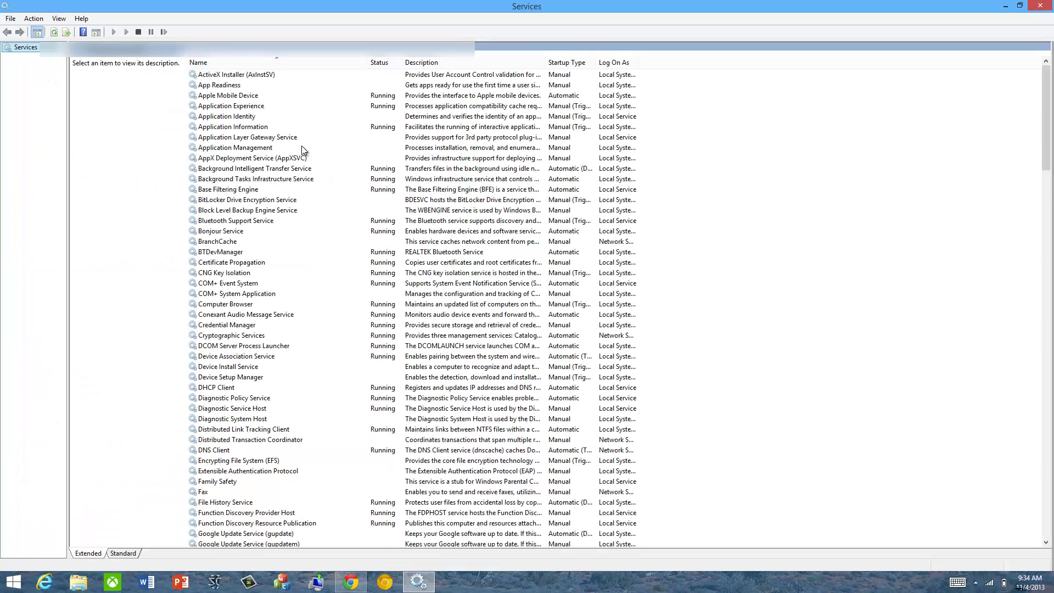
# Restart the Windows Server LAN Configuration service and close the Services console
pyautogui.click(250, 149)
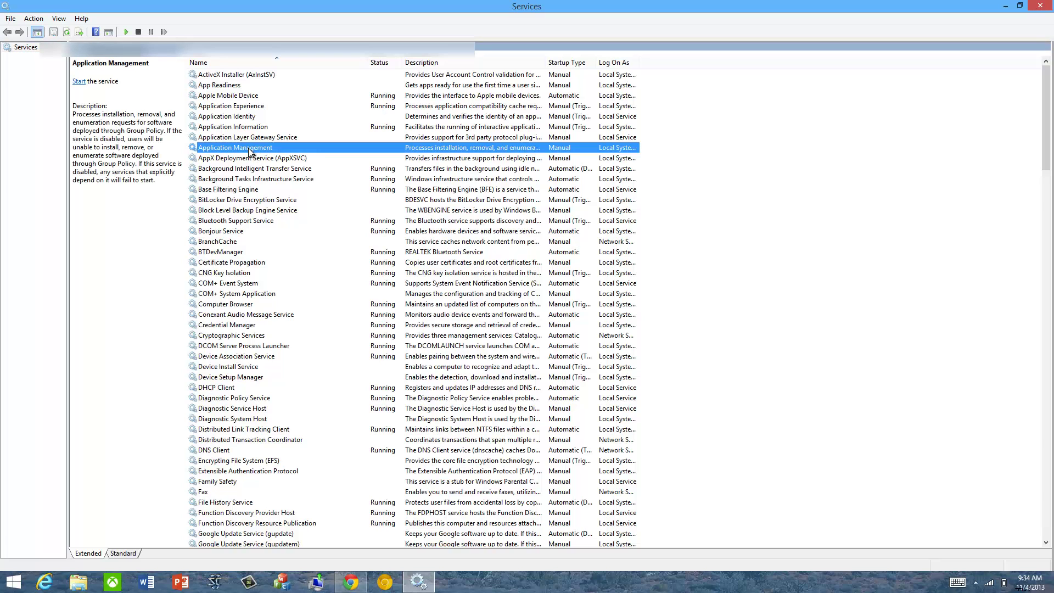
pyautogui.press('End')
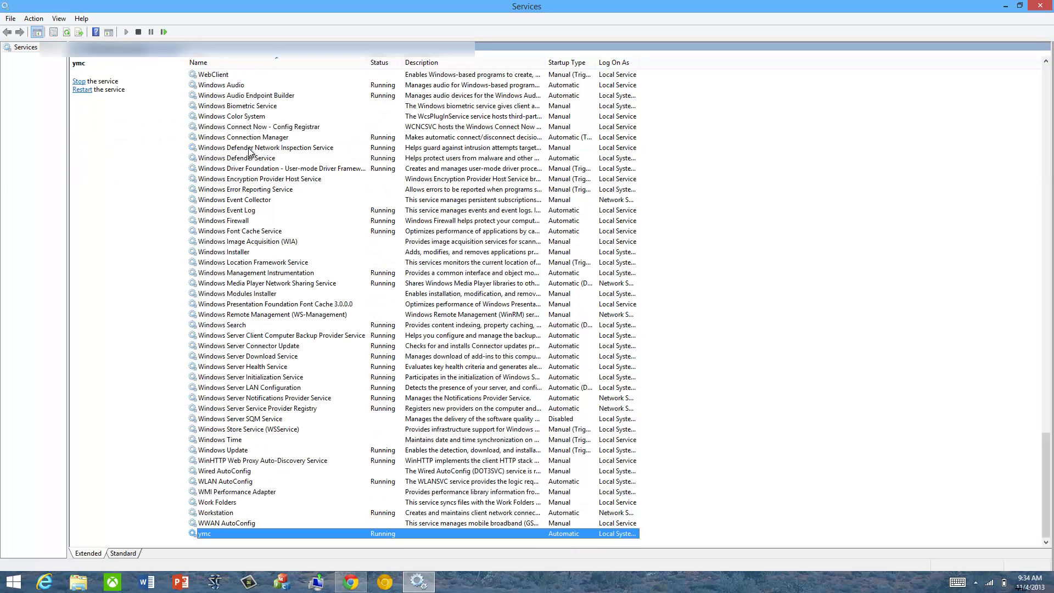
pyautogui.click(226, 391)
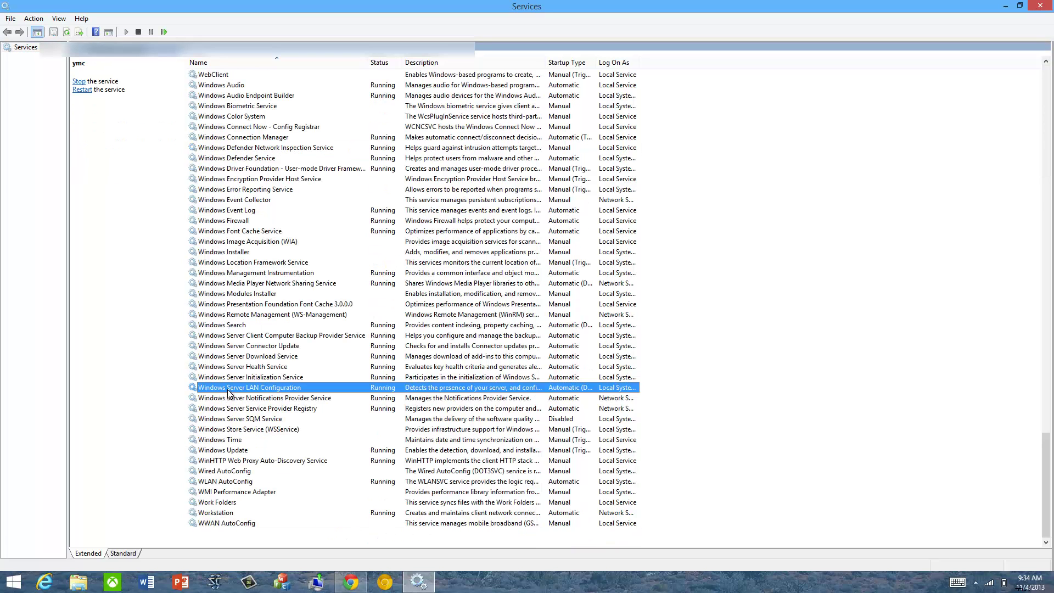
pyautogui.rightClick(338, 390)
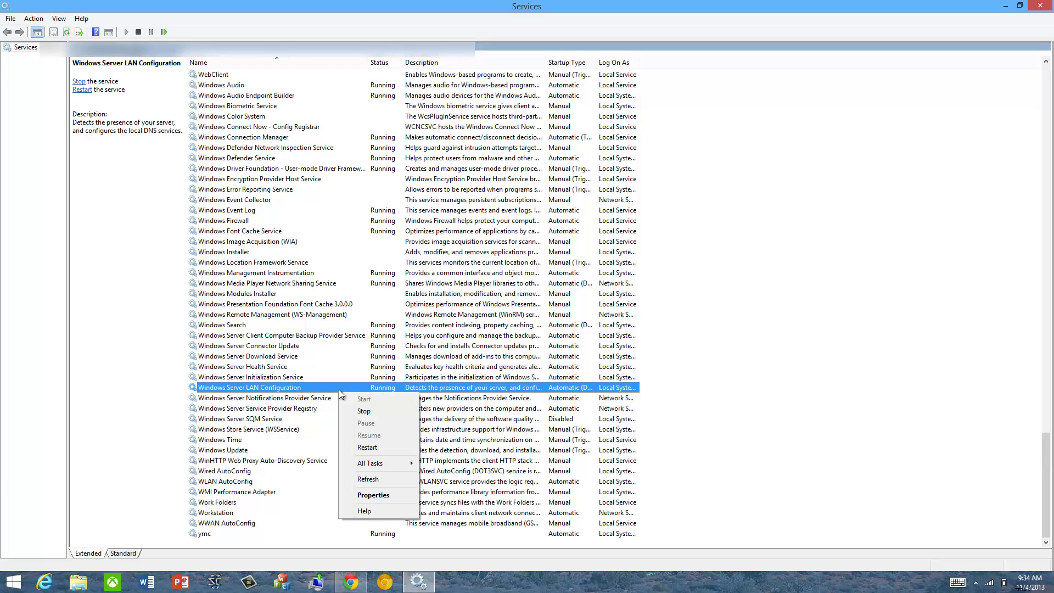
pyautogui.click(393, 447)
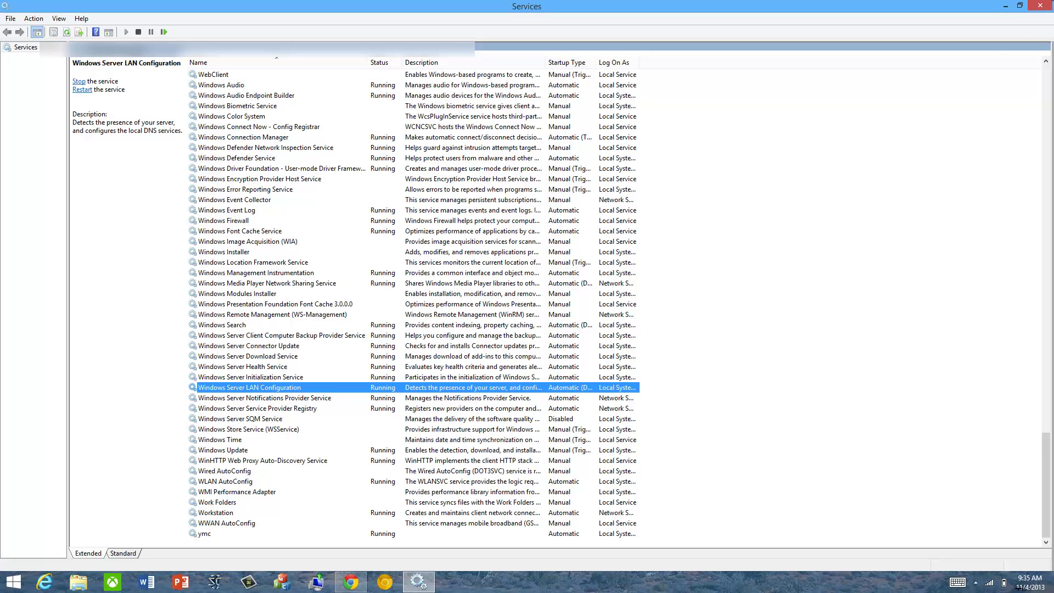
pyautogui.click(1038, 10)
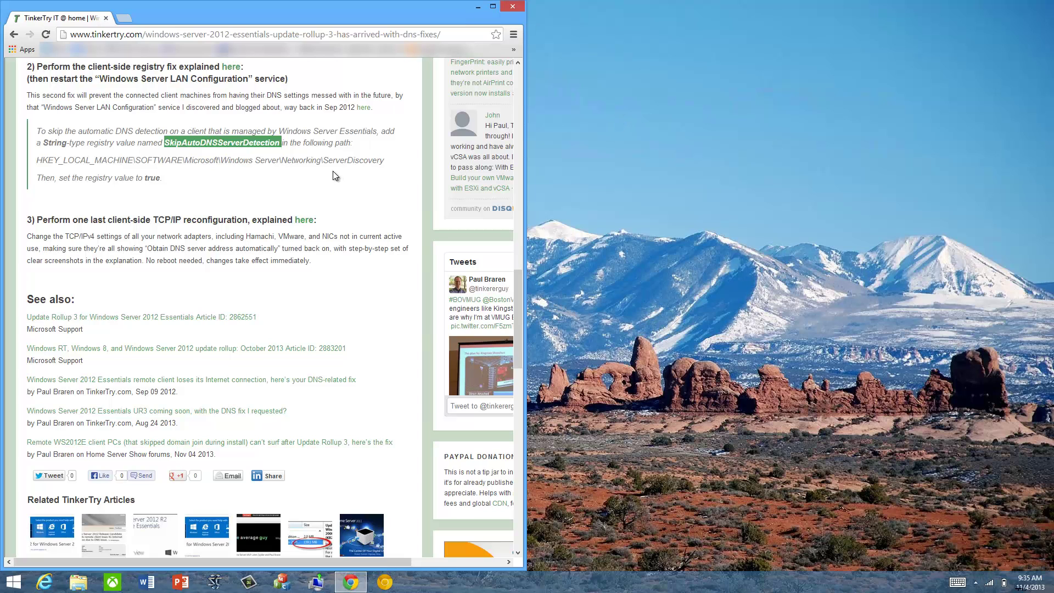
# Open the article's linked explanation of the client-side registry fix, and return to the article
pyautogui.click(231, 187)
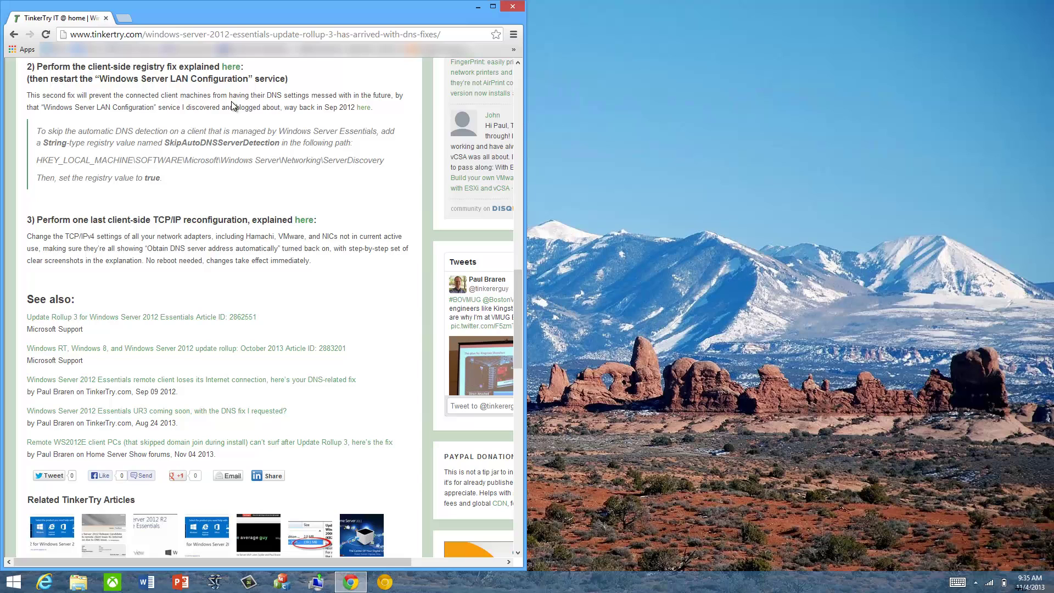
pyautogui.click(229, 68)
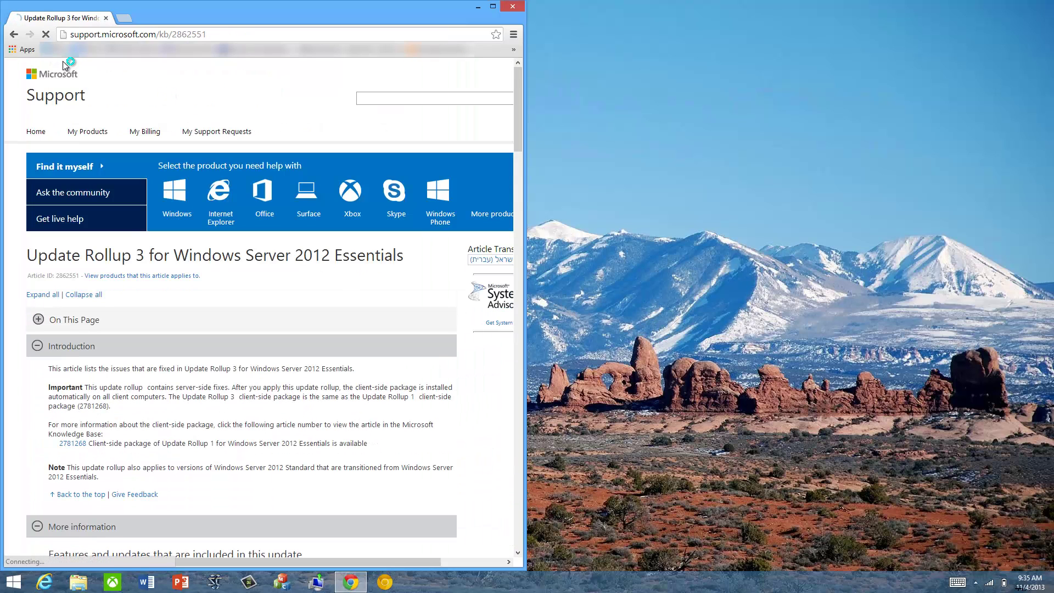
pyautogui.click(13, 35)
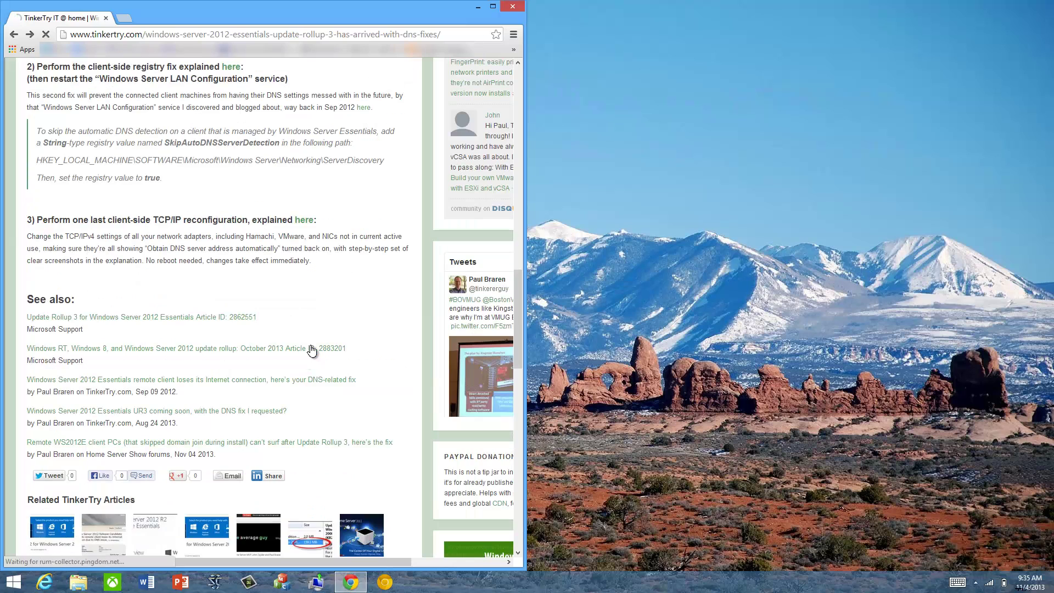
# Open the linked explanation of the client-side TCP/IP reconfiguration and read its steps for obtaining the DNS server address automatically
pyautogui.click(307, 221)
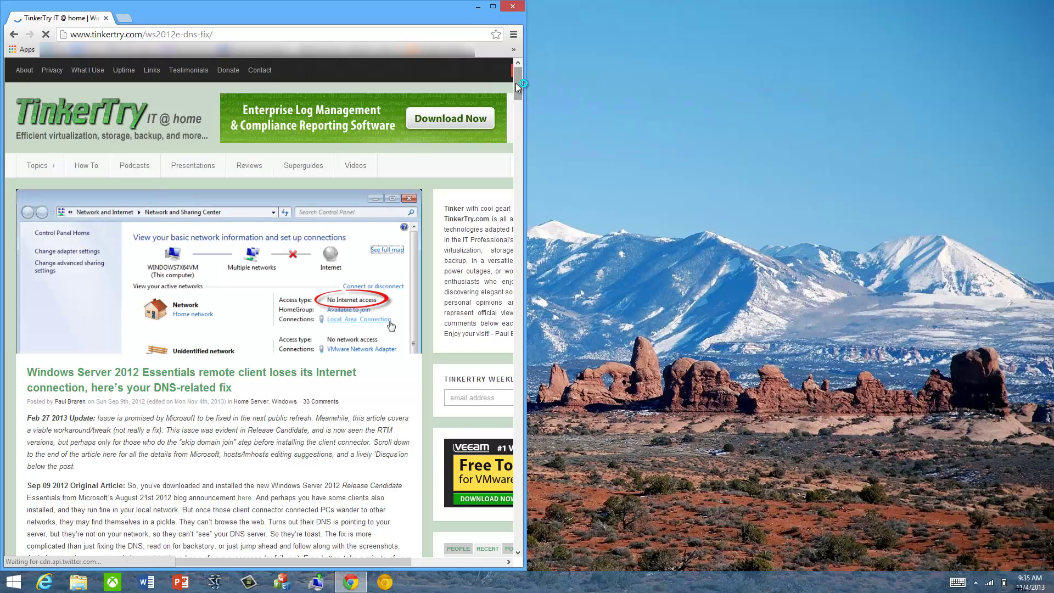
pyautogui.scroll(-15, 517, 165)
pyautogui.scroll(5, 513, 186)
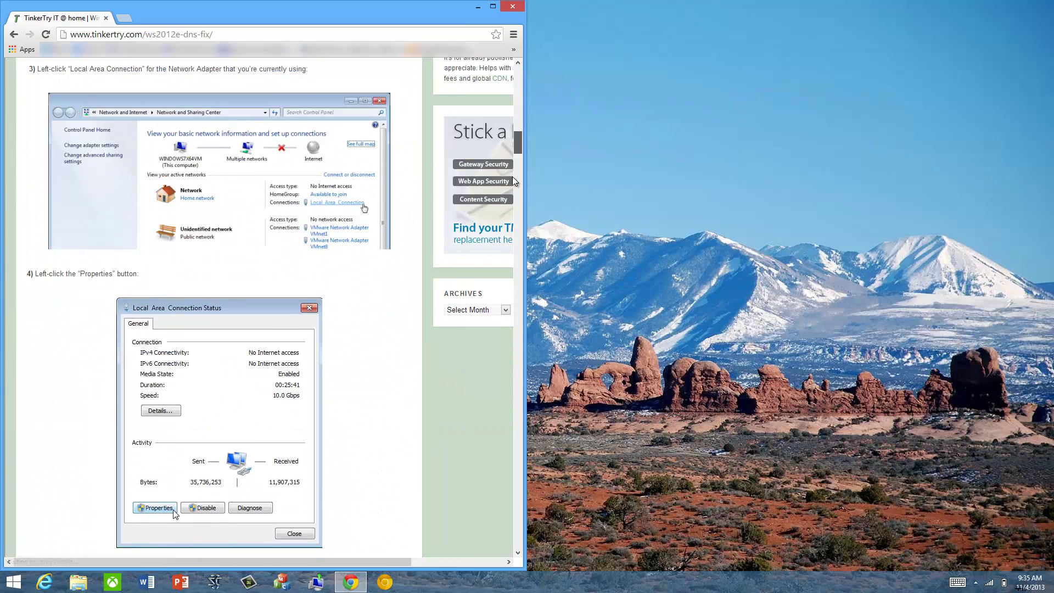
pyautogui.scroll(3, 512, 175)
pyautogui.scroll(3, 511, 167)
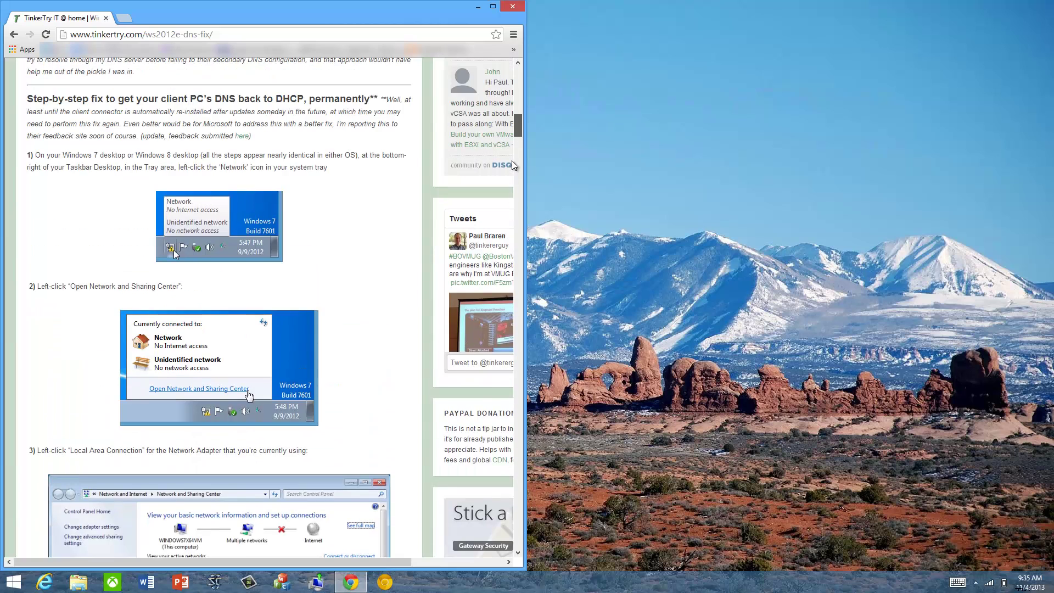
pyautogui.scroll(-6, 515, 165)
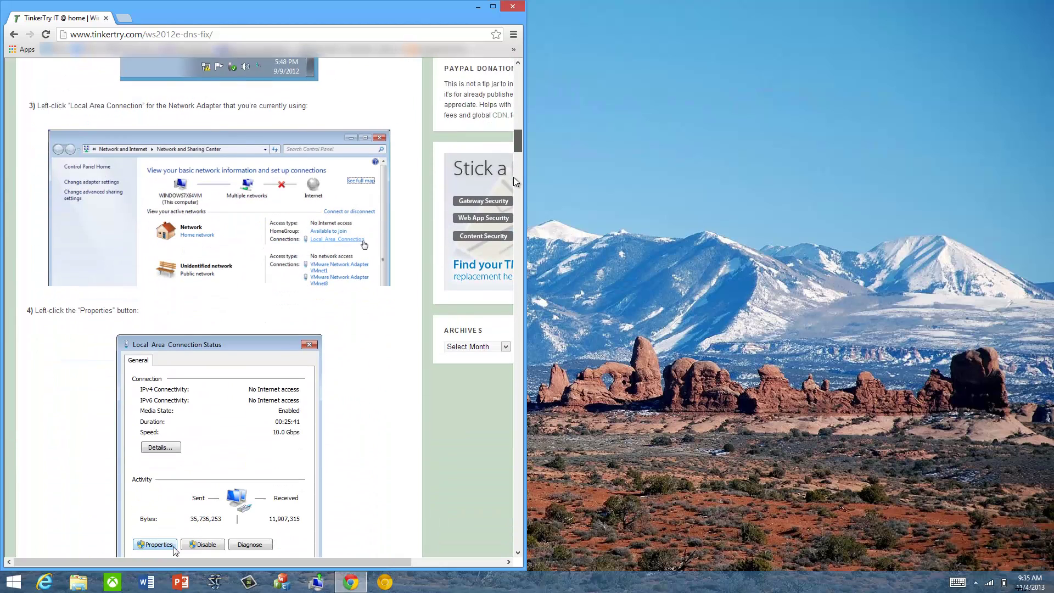
pyautogui.scroll(-4, 513, 181)
pyautogui.scroll(-4, 515, 192)
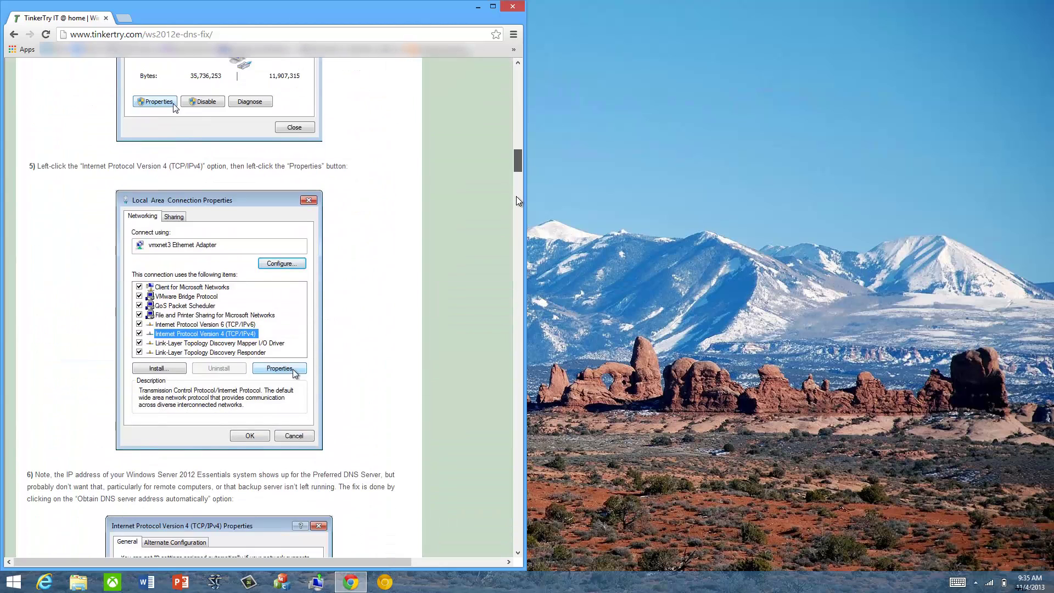
pyautogui.scroll(-6, 518, 206)
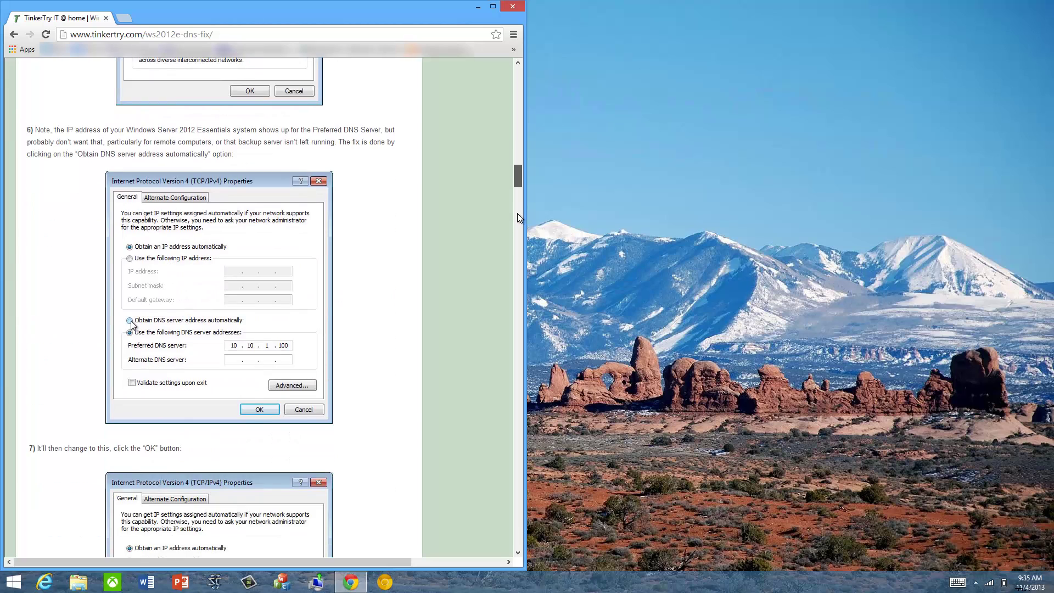
pyautogui.scroll(-3, 517, 214)
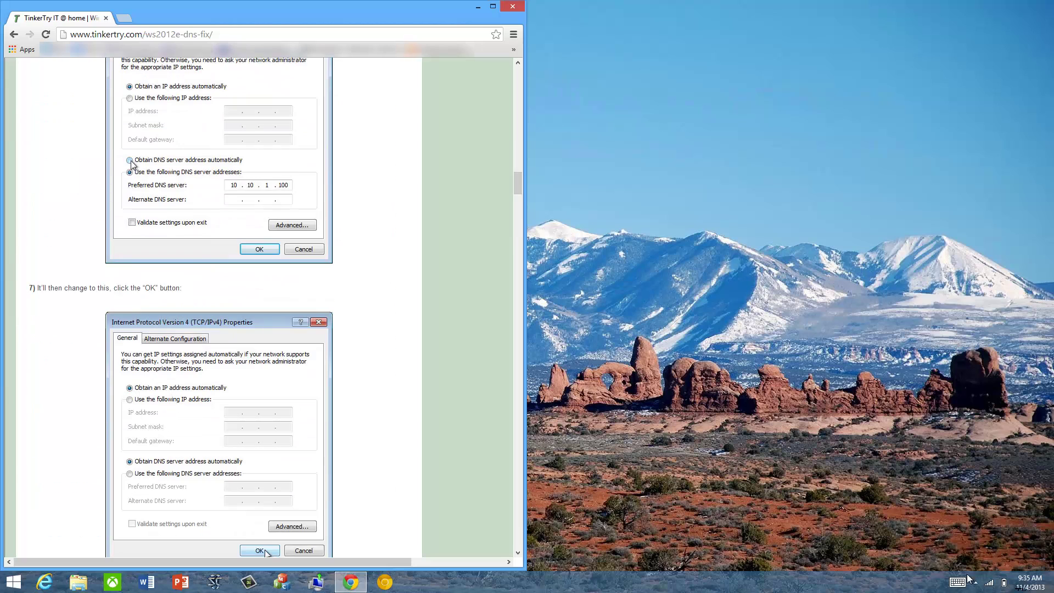
# Open Network and Sharing Center, move it beside the article, and bring up the list of network adapters
pyautogui.rightClick(989, 584)
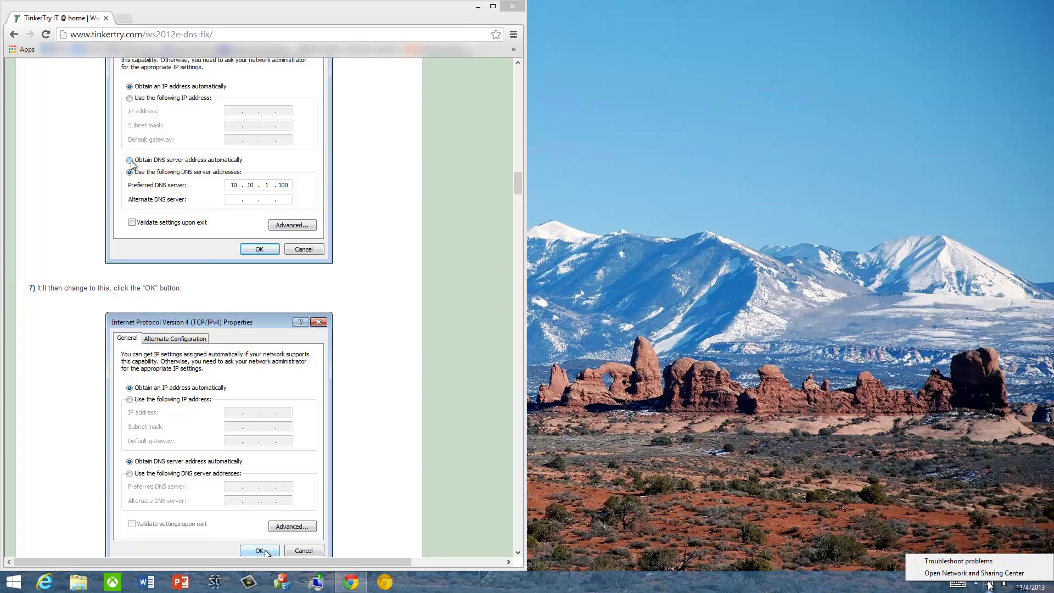
pyautogui.click(1028, 579)
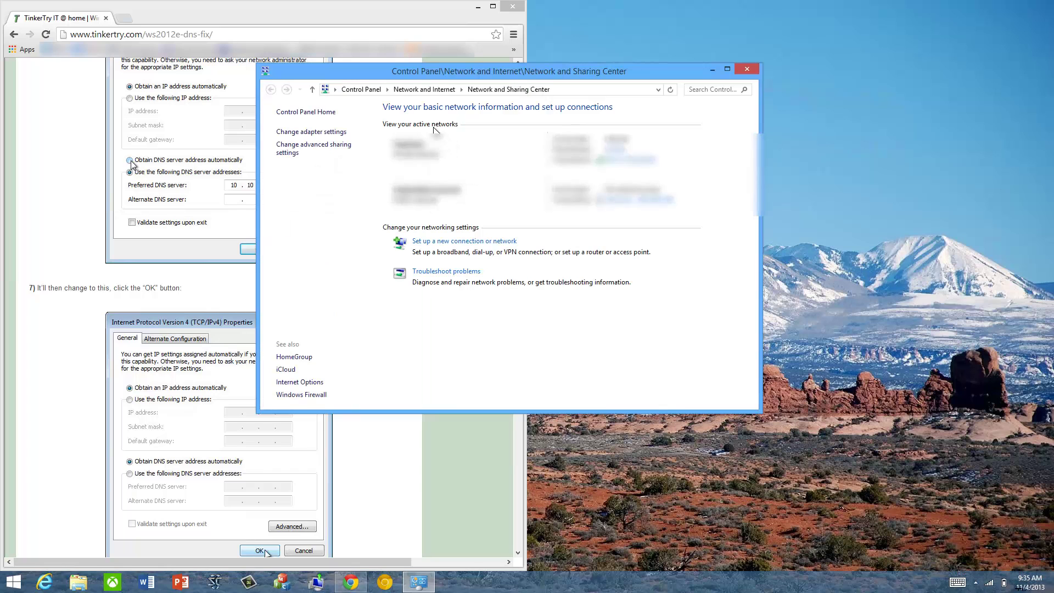
pyautogui.moveTo(453, 70); pyautogui.dragTo(714, 123)
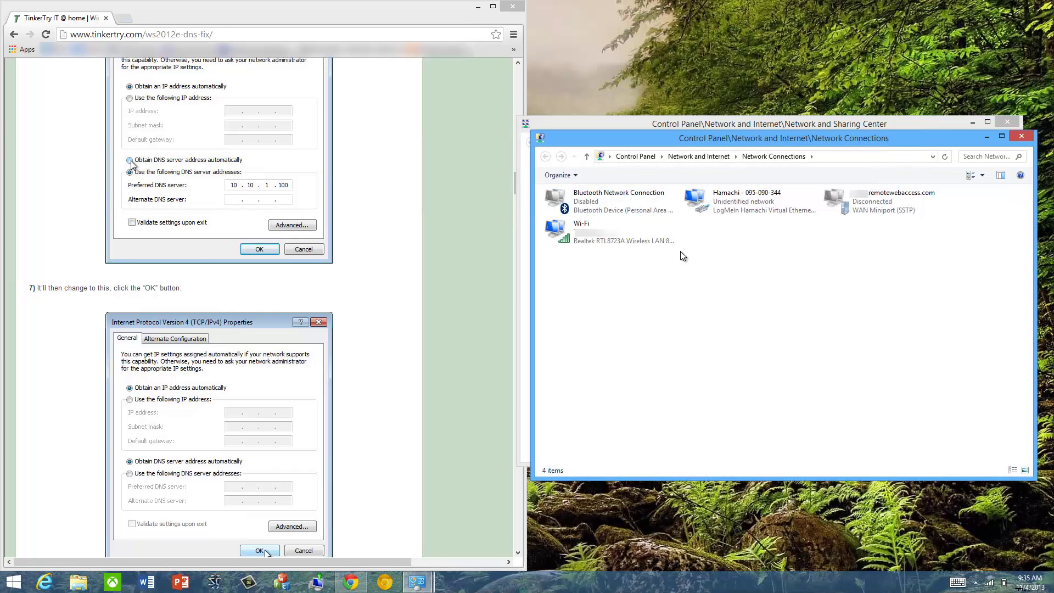
# Set the Wi-Fi adapter's Internet Protocol Version 4 (TCP/IPv4) to obtain the DNS server address automatically, and apply its properties
pyautogui.rightClick(635, 244)
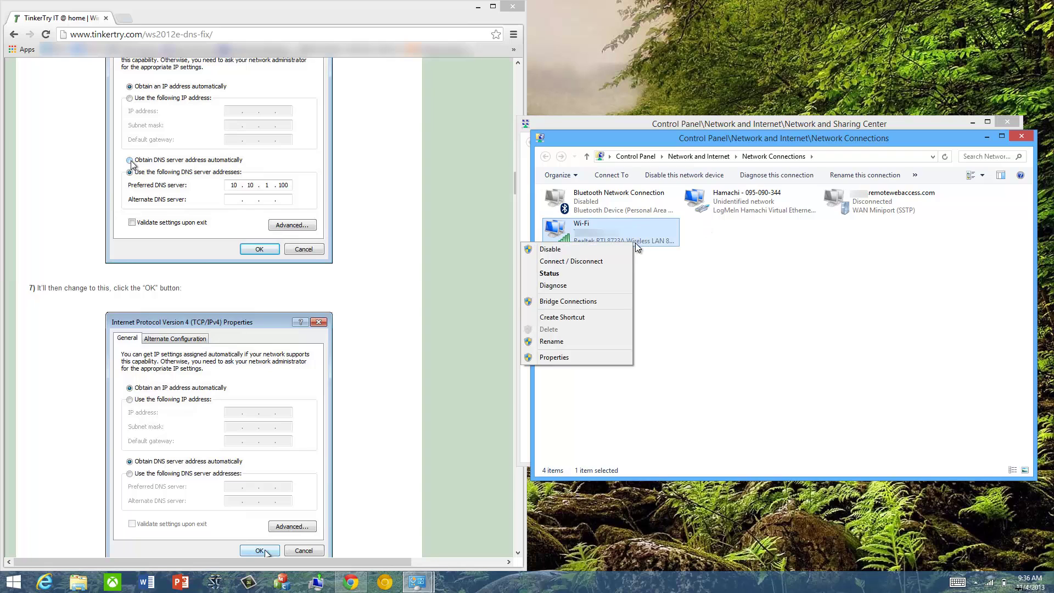
pyautogui.click(594, 357)
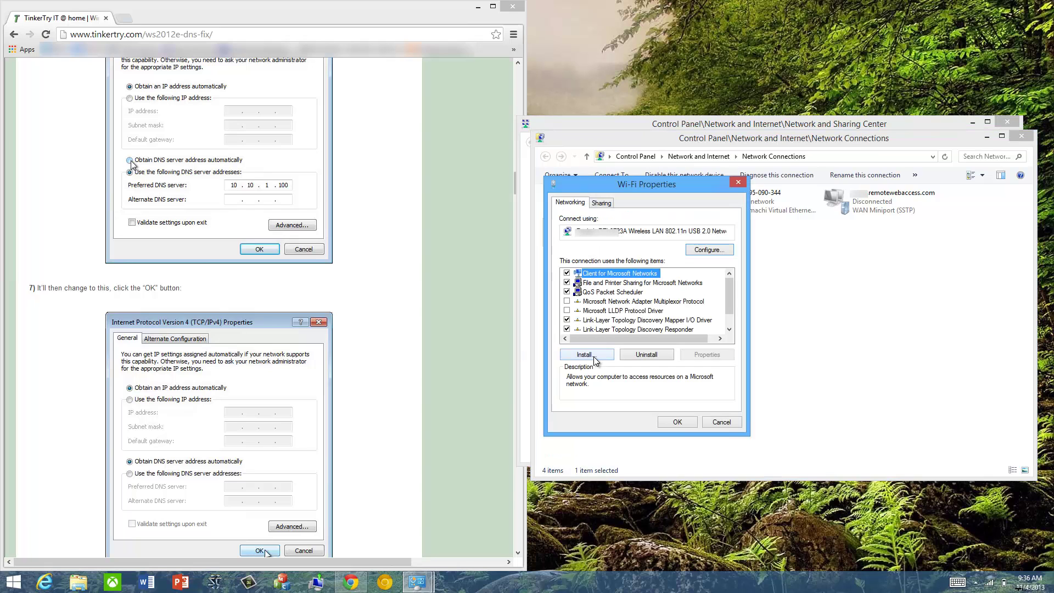
pyautogui.click(727, 322)
pyautogui.doubleClick(658, 329)
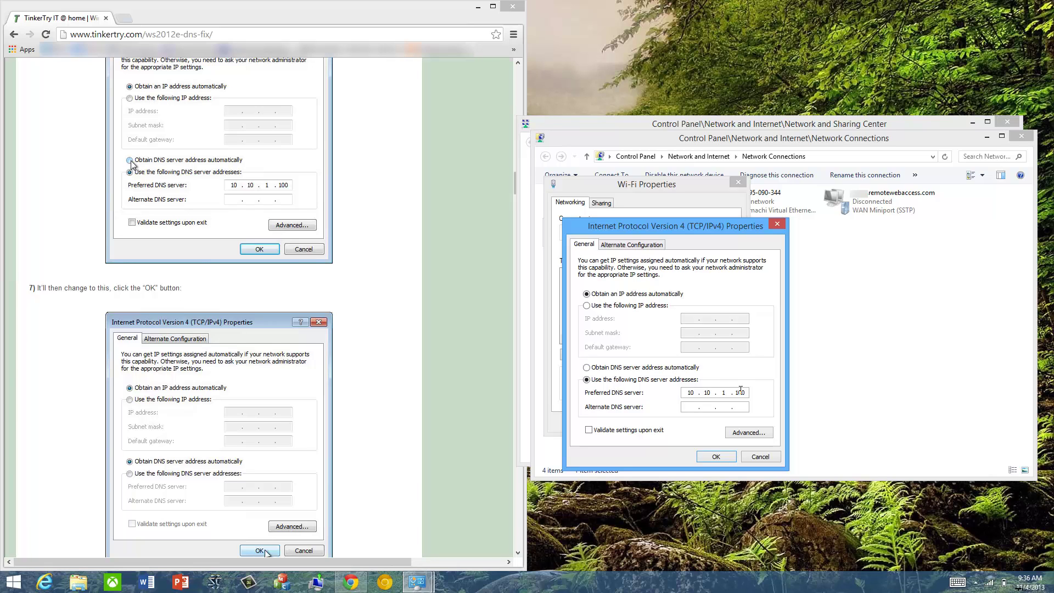
pyautogui.click(586, 368)
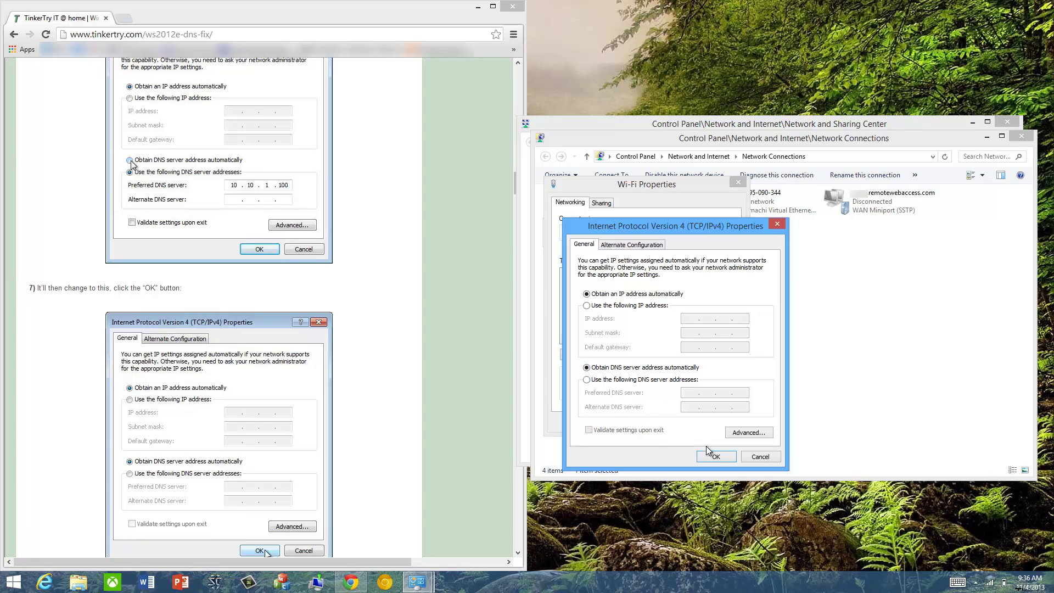
pyautogui.click(721, 456)
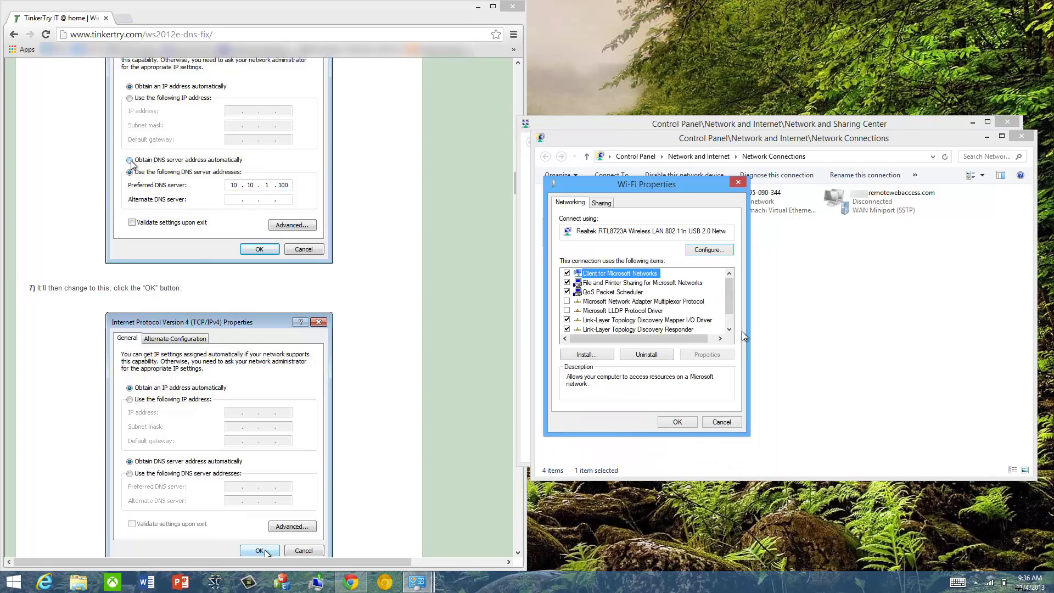
pyautogui.click(689, 421)
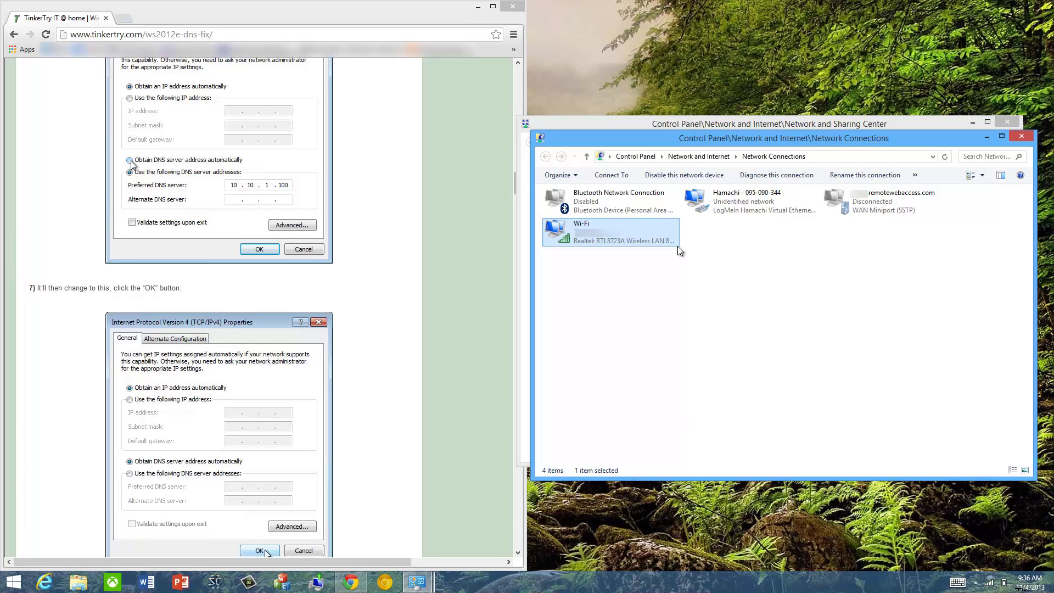
# Inspect the Hamachi adapter's Internet Protocol Version 4 (TCP/IPv4) settings, and close its dialogs without changing anything
pyautogui.rightClick(756, 210)
pyautogui.click(715, 313)
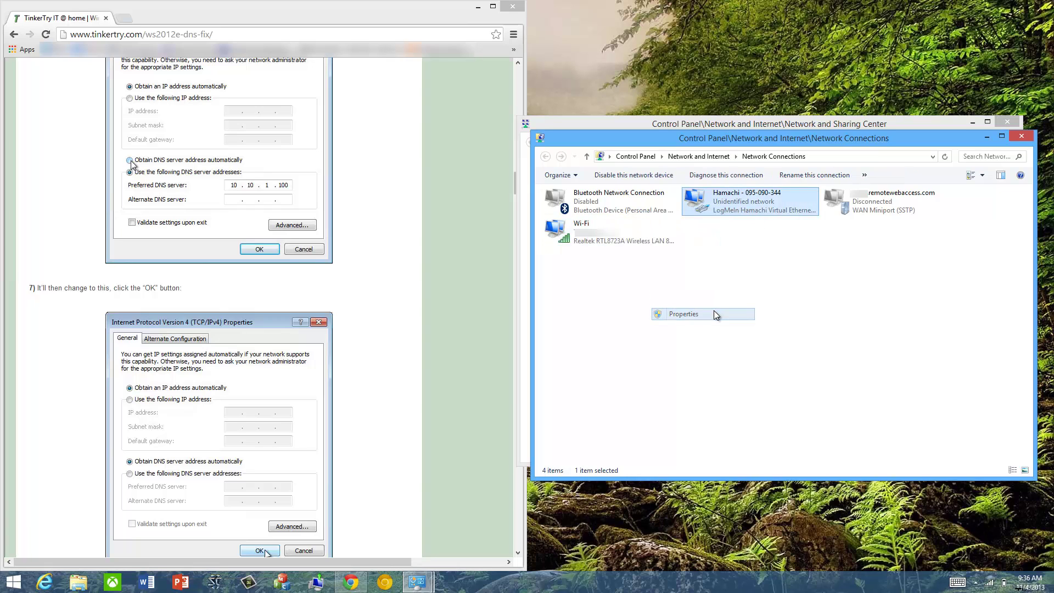
pyautogui.scroll(-2, 727, 323)
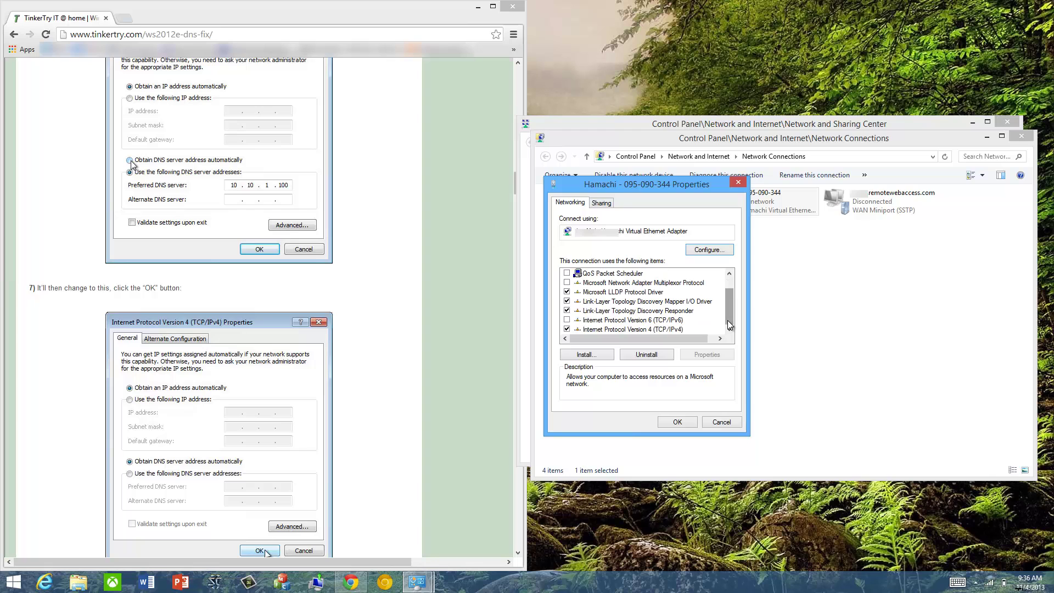
pyautogui.doubleClick(667, 330)
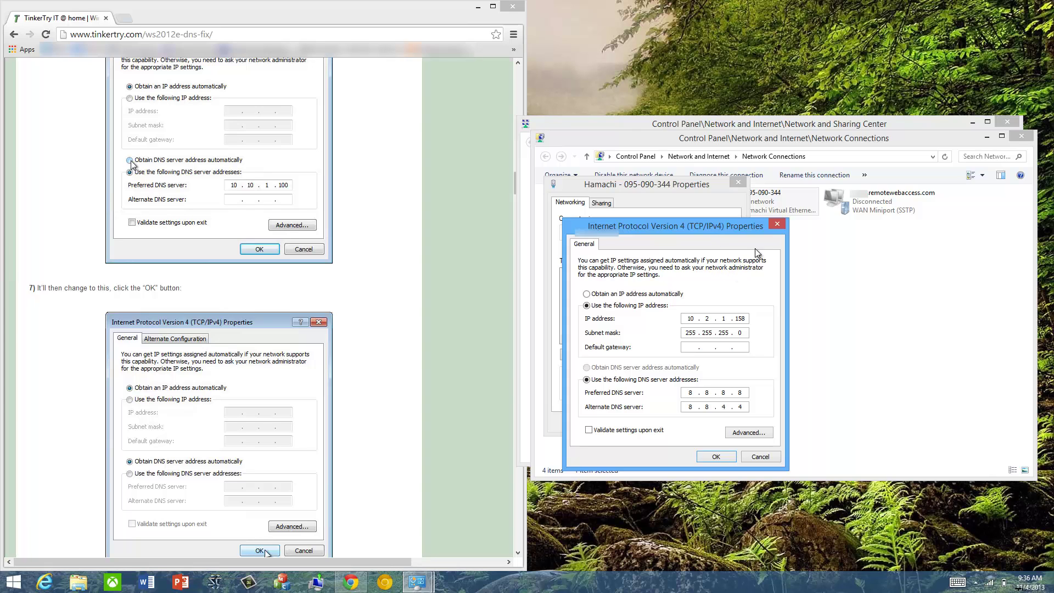
pyautogui.click(777, 225)
pyautogui.click(737, 182)
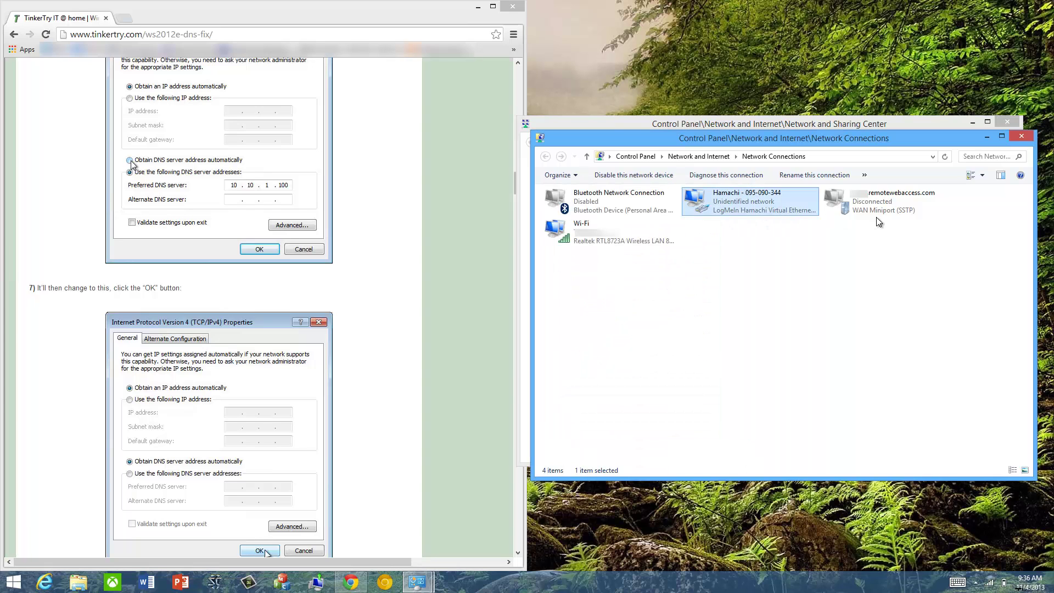
# Close the list of network adapters and shorten the Network and Sharing Center window
pyautogui.click(885, 214)
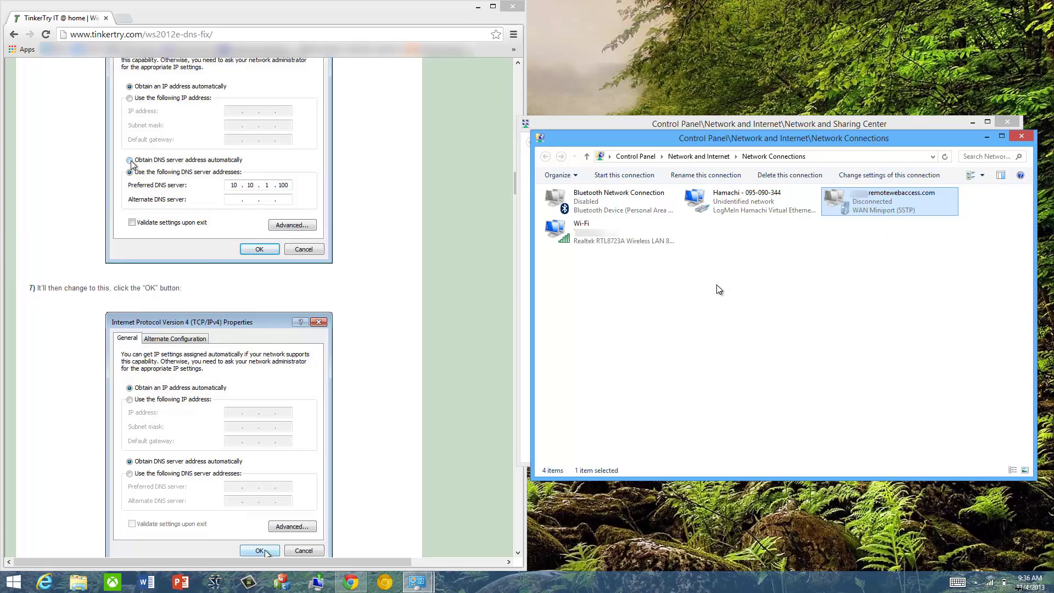
pyautogui.click(667, 246)
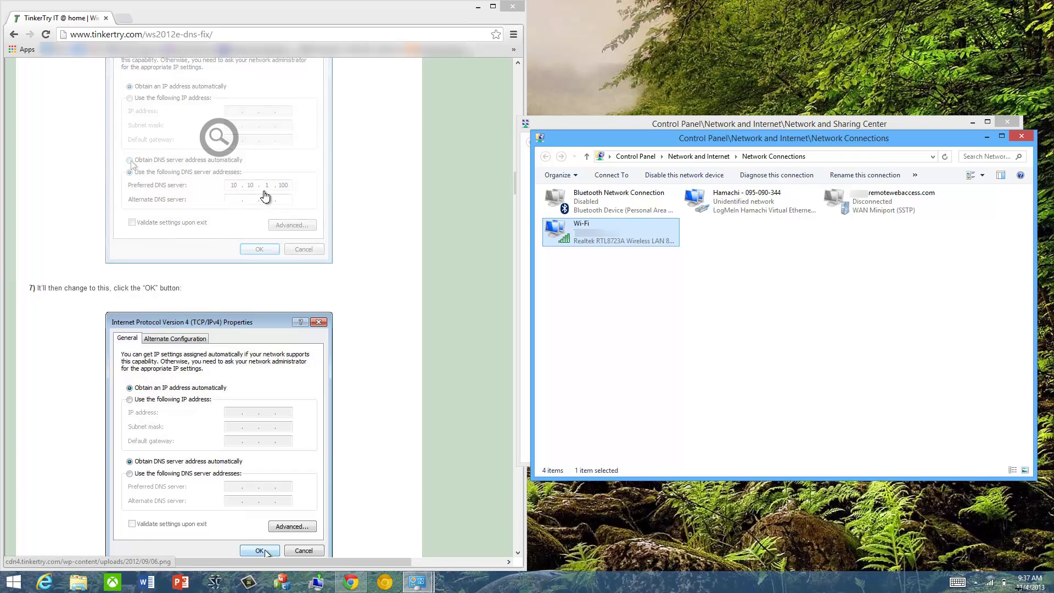
pyautogui.click(1021, 136)
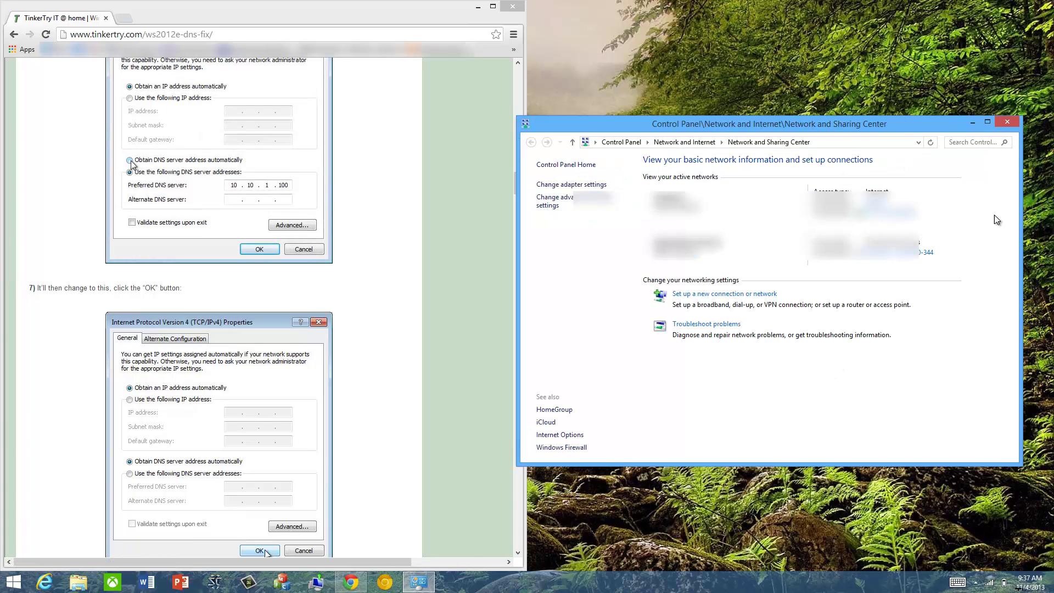
pyautogui.moveTo(1005, 463); pyautogui.dragTo(997, 378)
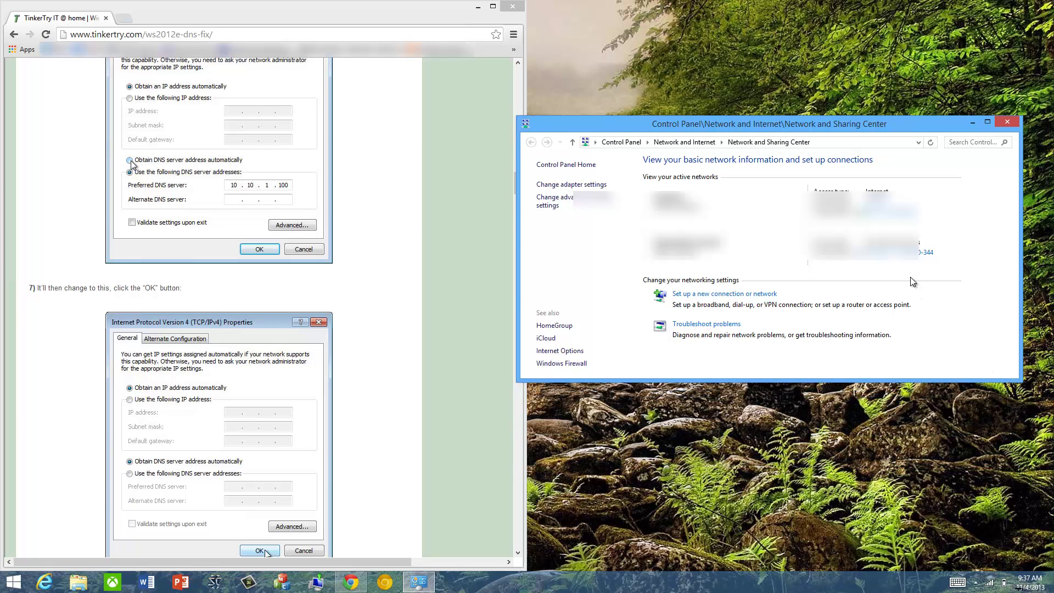
# Review the active Wi-Fi connection's TCP/IPv4 properties through its status dialog, and close Network and Sharing Center
pyautogui.click(907, 220)
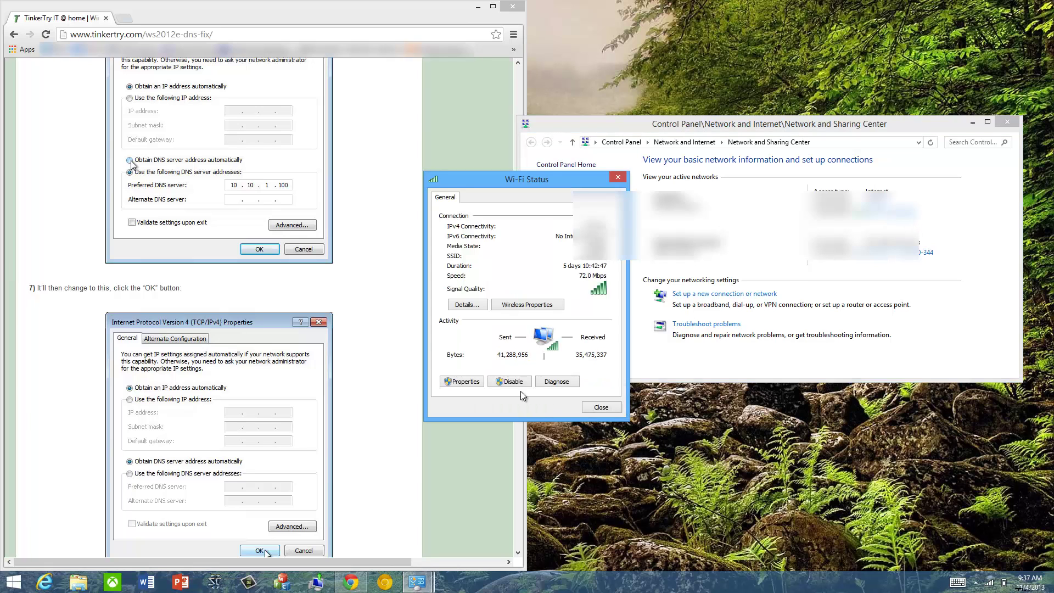
pyautogui.click(466, 382)
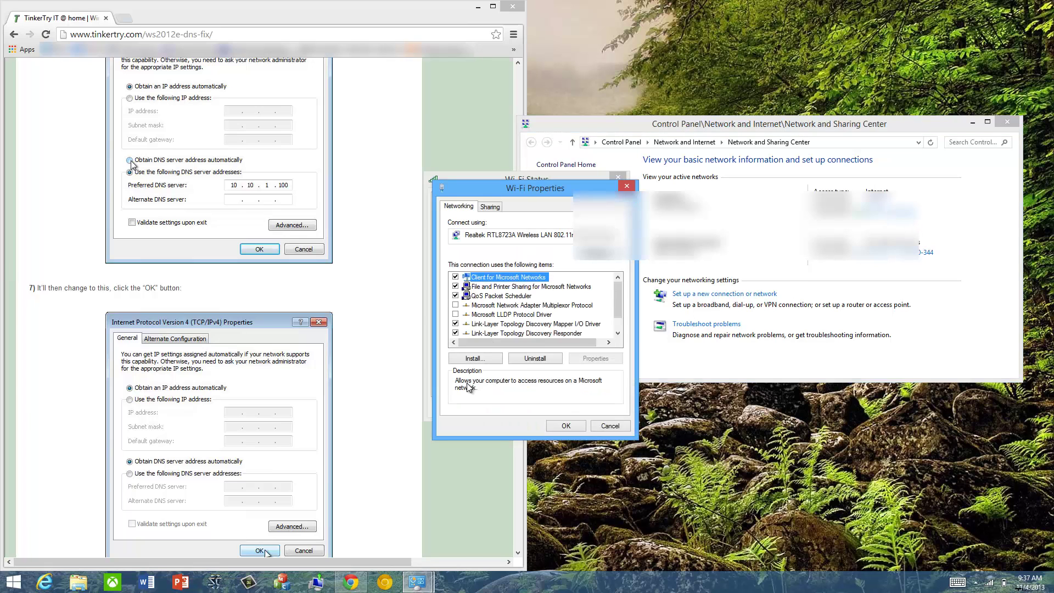
pyautogui.scroll(-1, 618, 329)
pyautogui.doubleClick(560, 333)
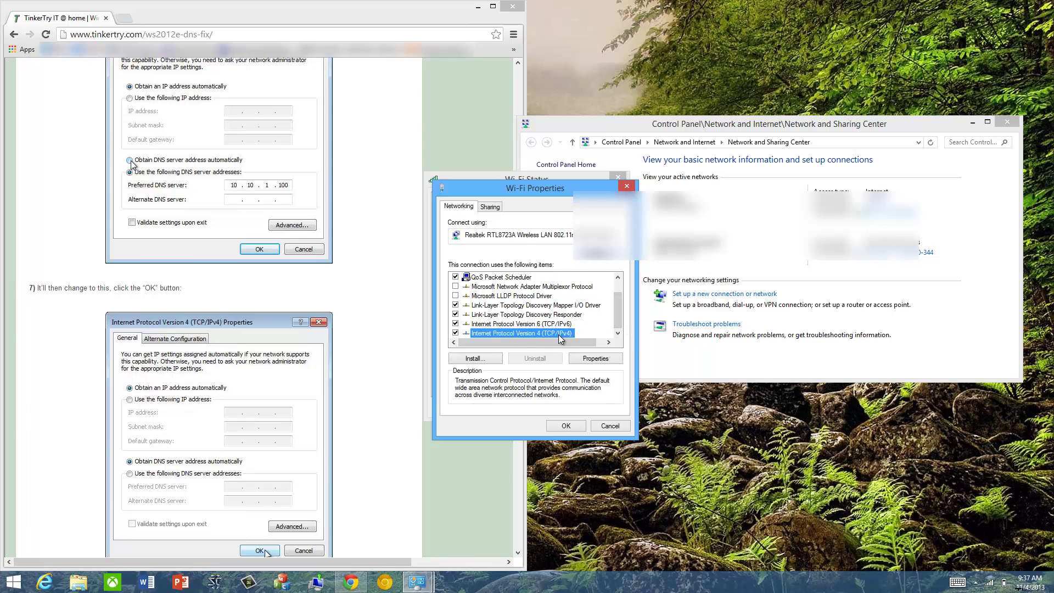
pyautogui.click(603, 460)
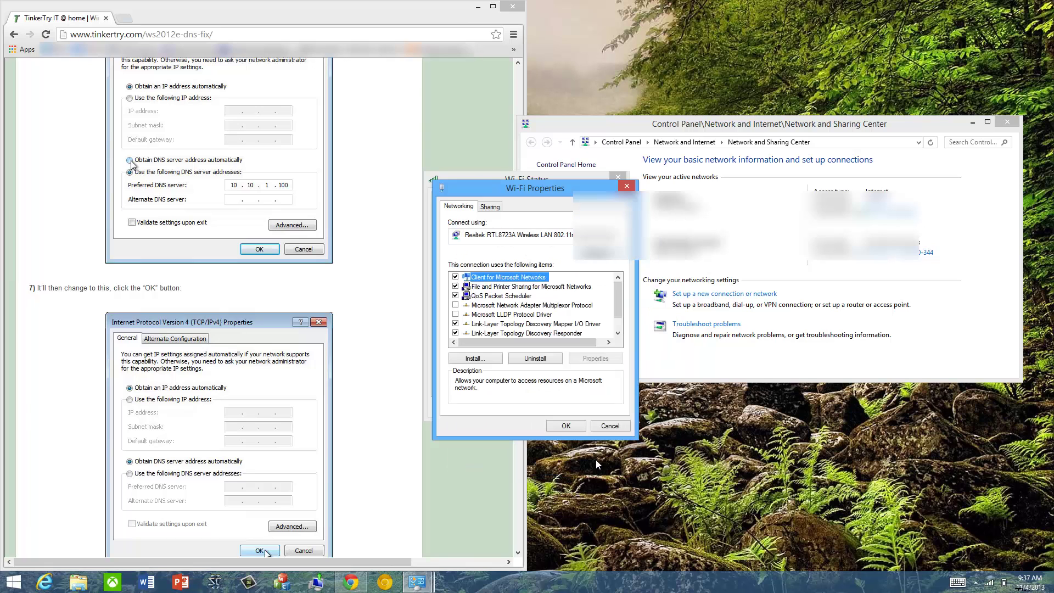
pyautogui.click(574, 427)
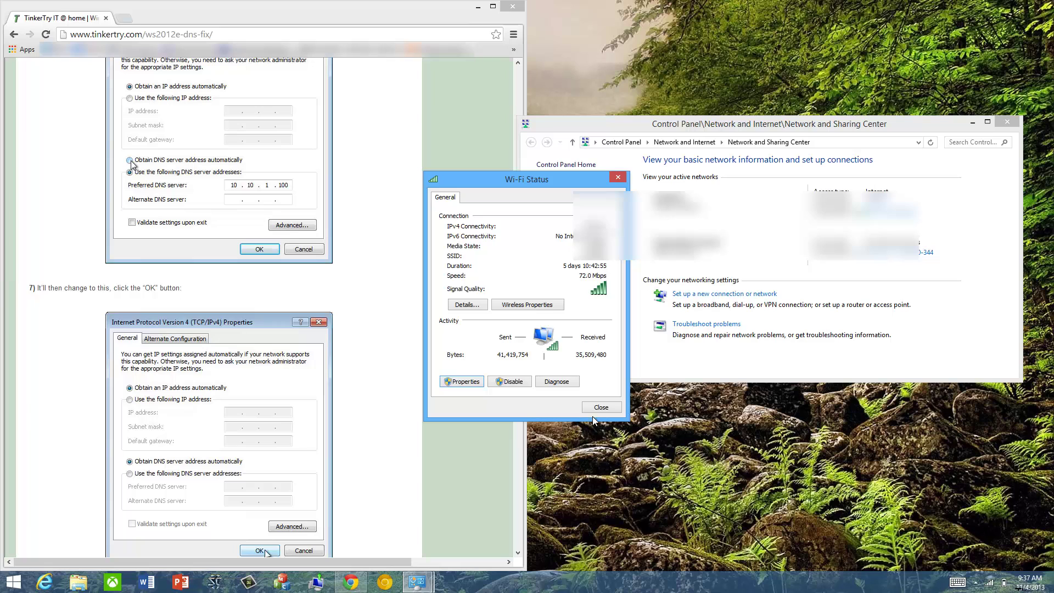
pyautogui.click(600, 407)
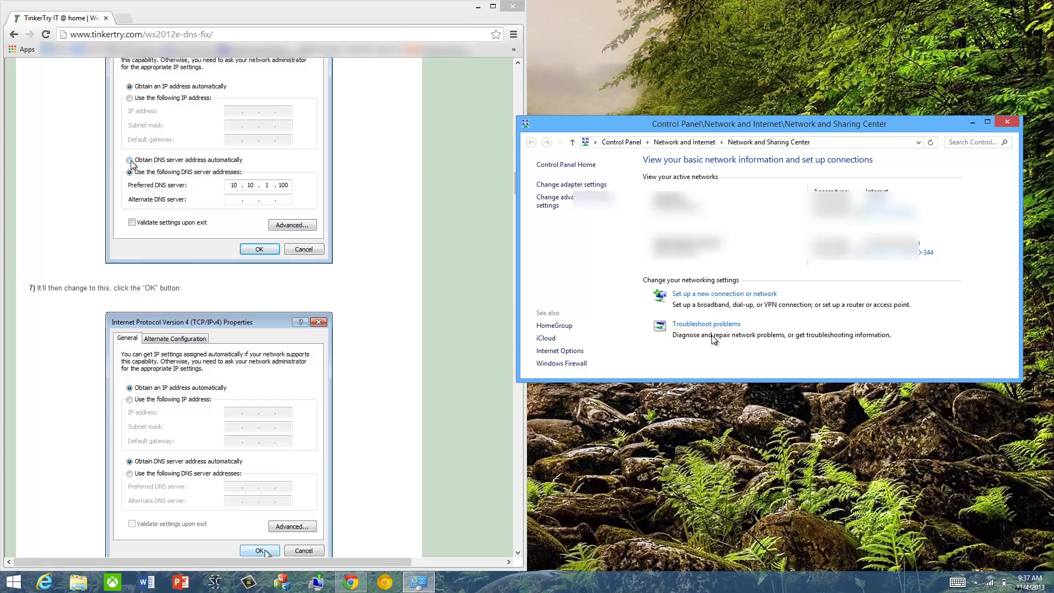
pyautogui.click(748, 455)
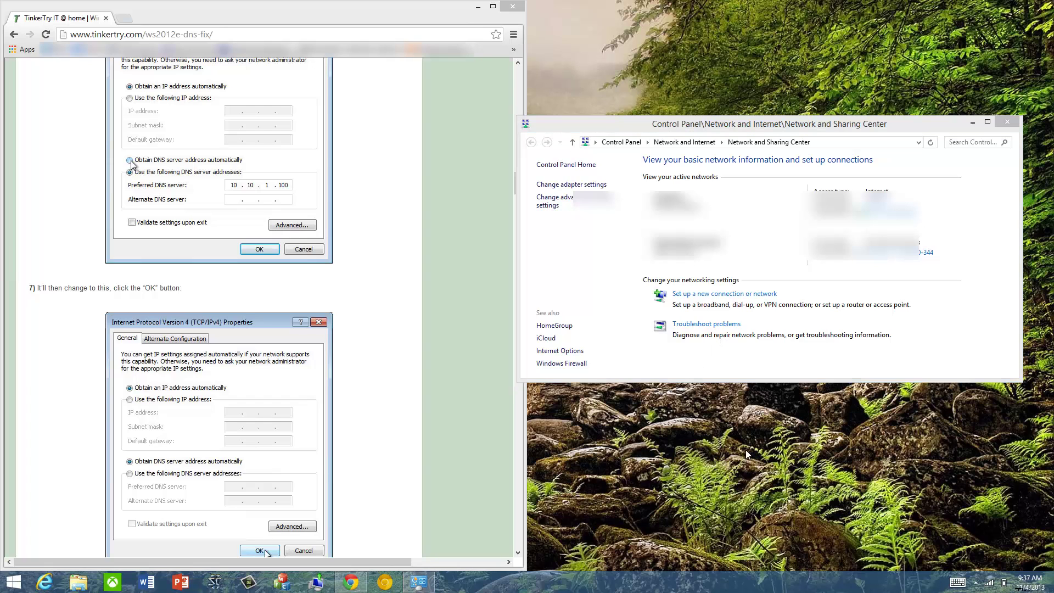
pyautogui.click(1006, 121)
# Open a Command Prompt, run ipconfig, and look through the Wi-Fi adapter's IP configuration
pyautogui.press('super+x')
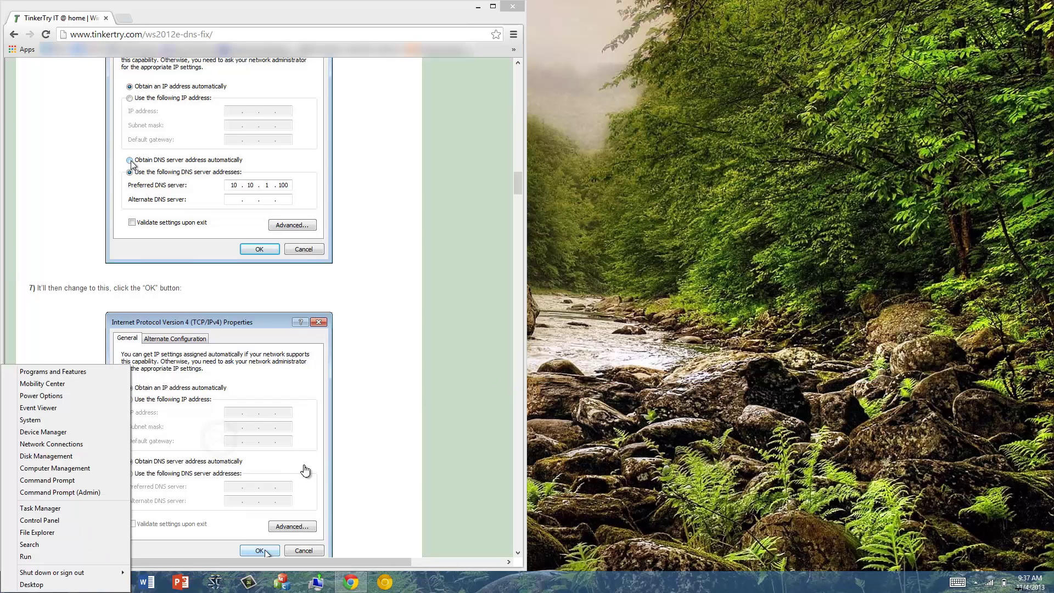
pyautogui.click(82, 480)
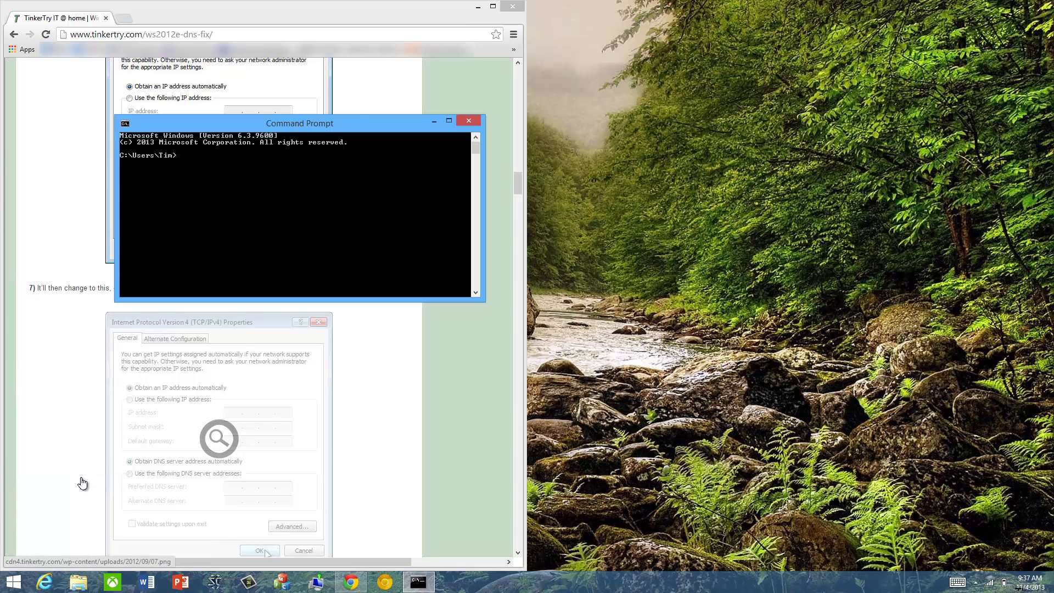
pyautogui.write('ipconfig')
pyautogui.press('Return')
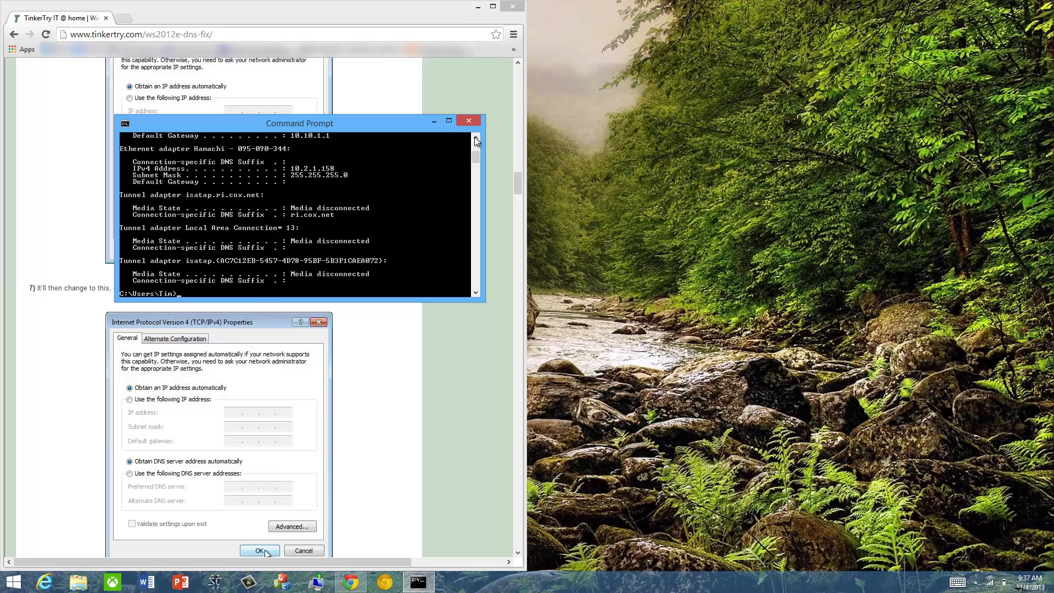
pyautogui.scroll(3, 475, 140)
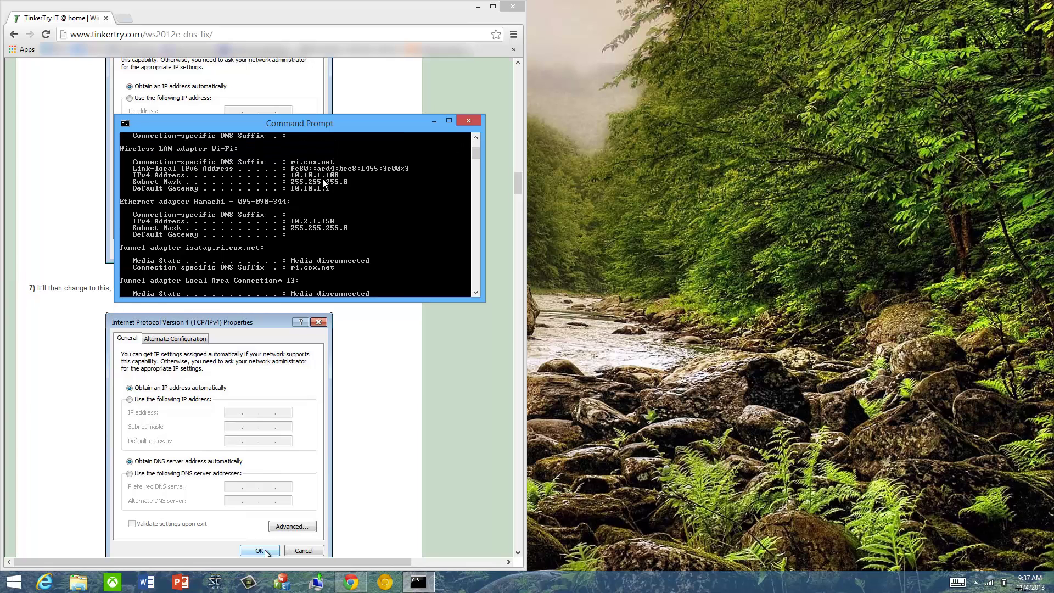
pyautogui.scroll(-3, 304, 204)
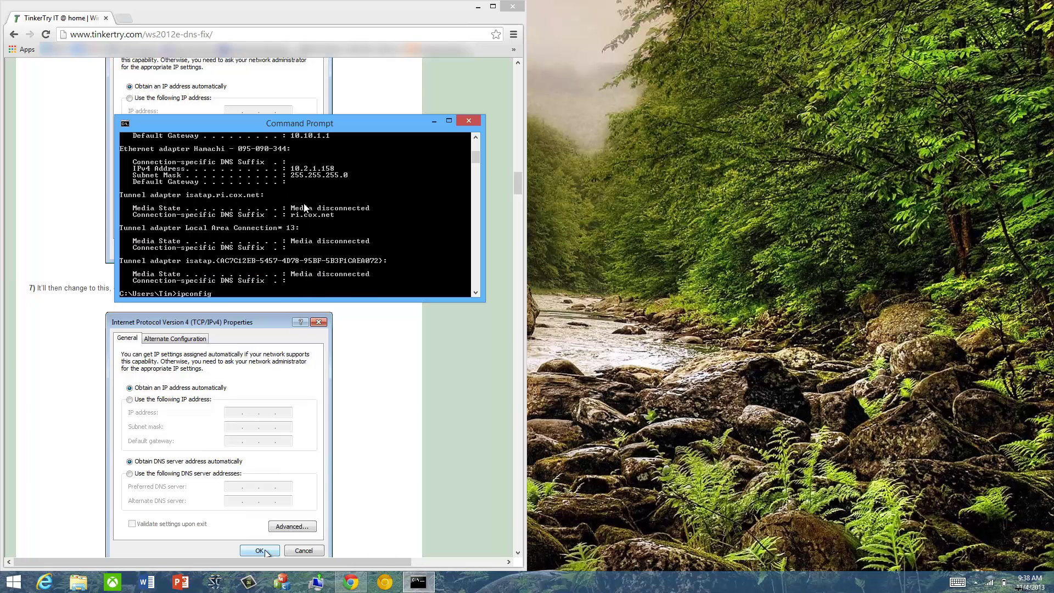
# Run ipconfig /all, enlarge the window to examine the DNS servers of the Wi-Fi and Hamachi adapters, and close the Command Prompt
pyautogui.write('all')
pyautogui.press('Return')
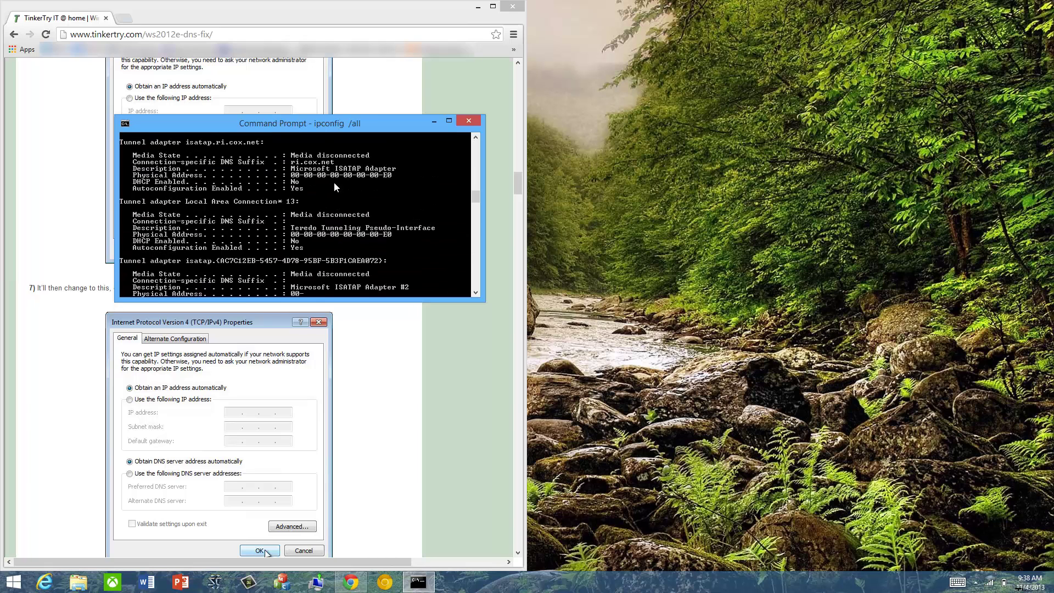
pyautogui.click(475, 147)
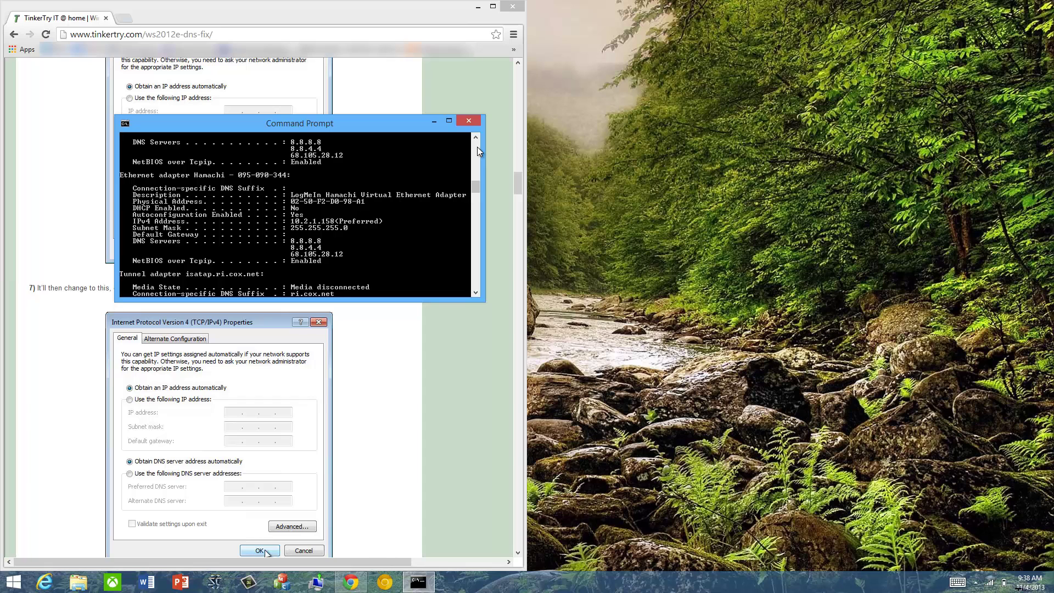
pyautogui.click(476, 147)
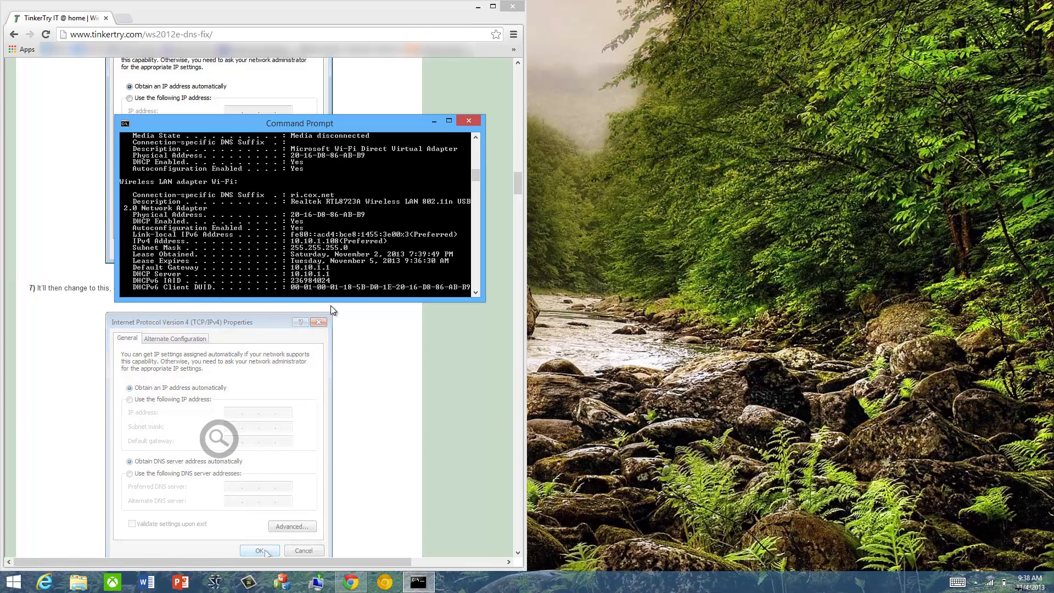
pyautogui.moveTo(333, 302); pyautogui.dragTo(334, 463)
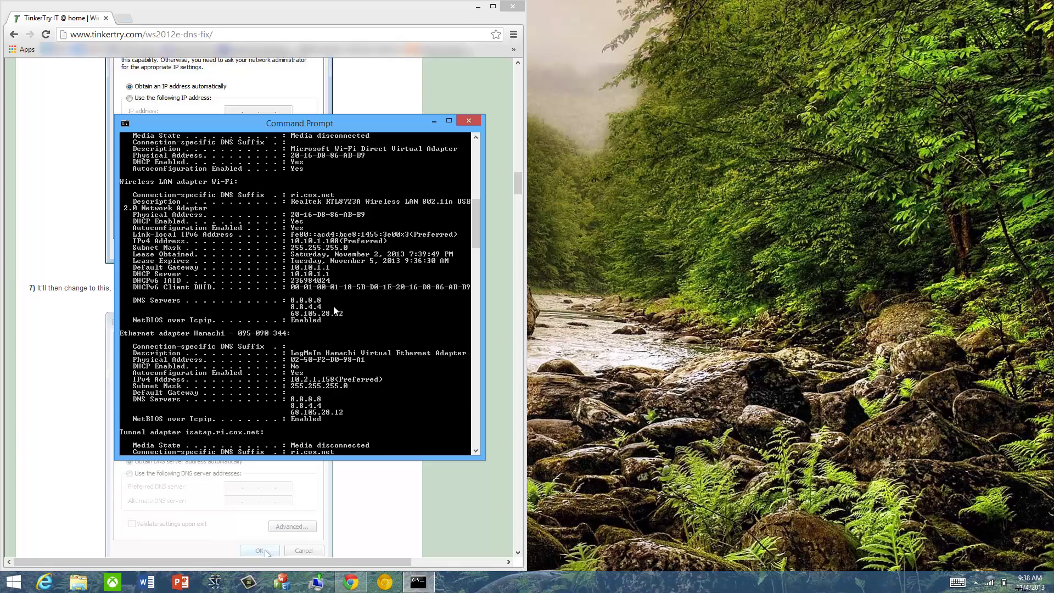
pyautogui.click(474, 120)
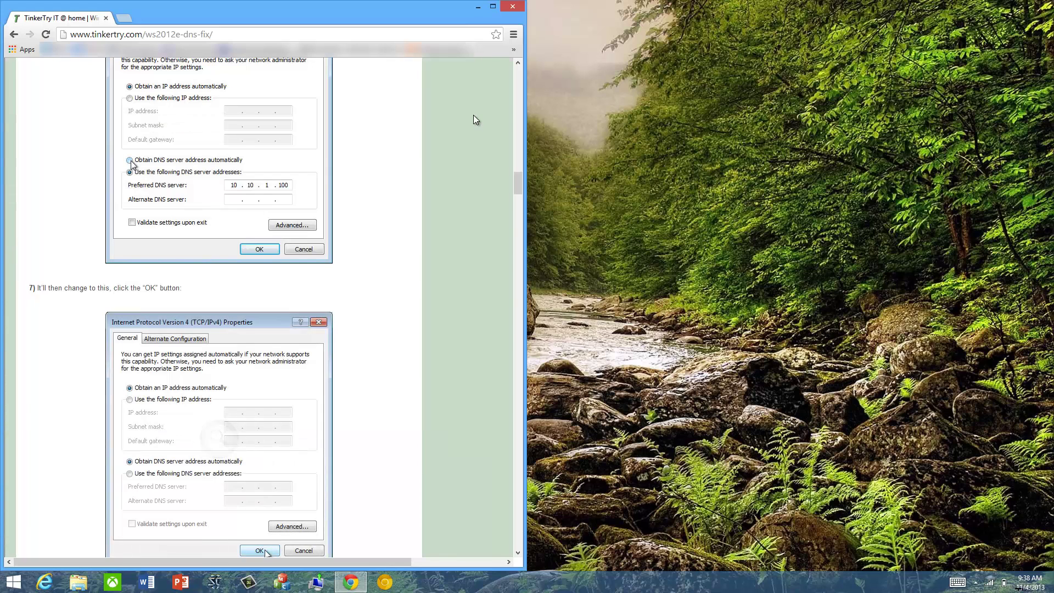